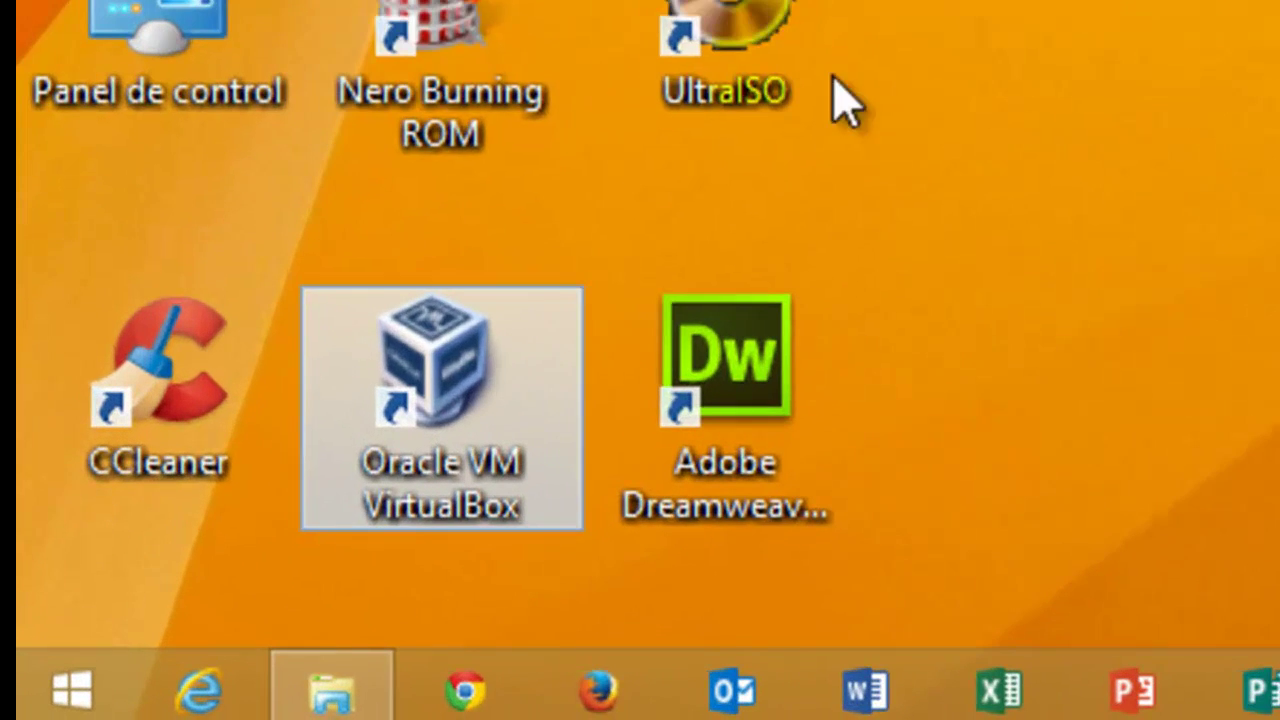
Launch Oracle VM VirtualBox and start a new virtual machine named WindowsPrueba of type Microsoft Windows.
double_click(194, 618)
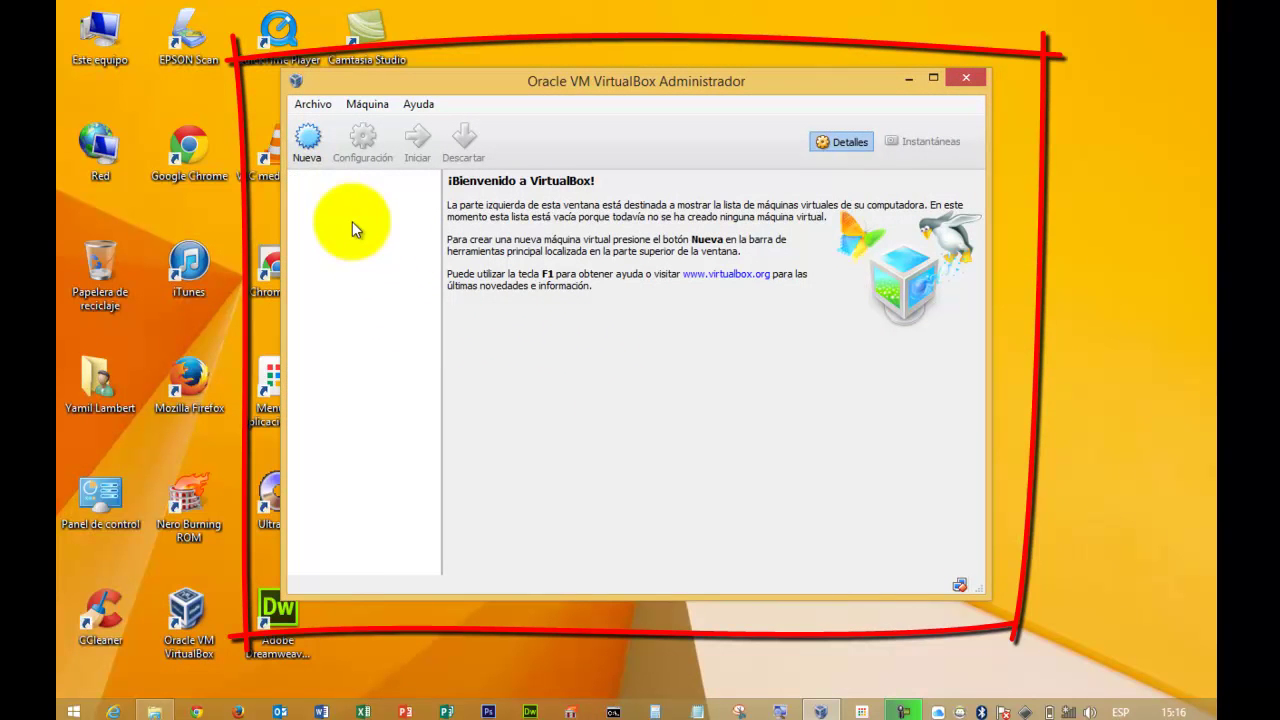
click(312, 158)
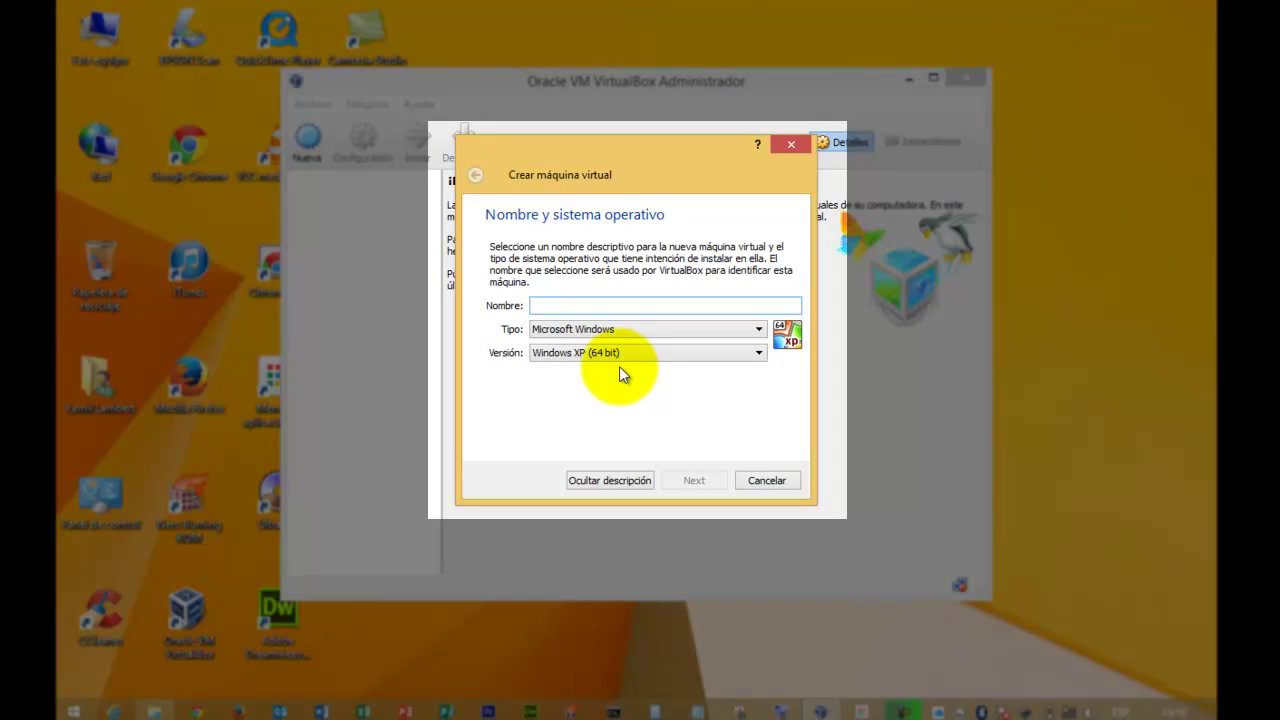
text(Windows)
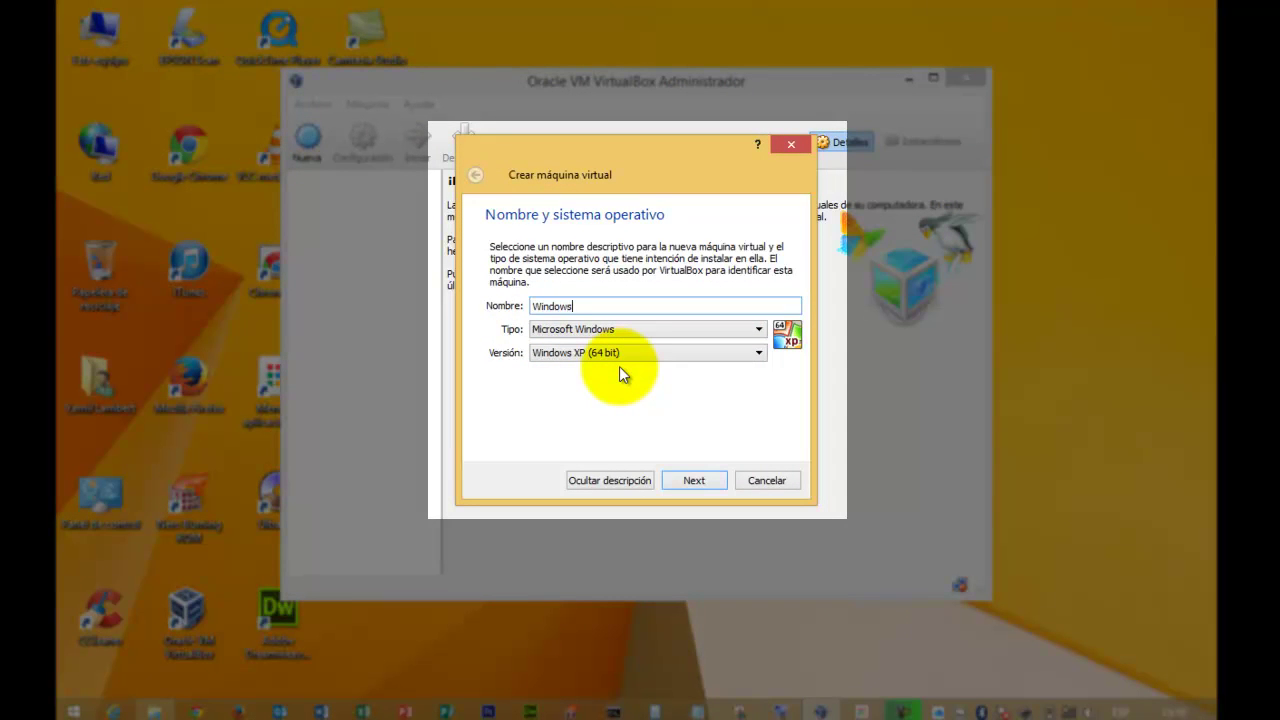
text(Prueba)
click(757, 330)
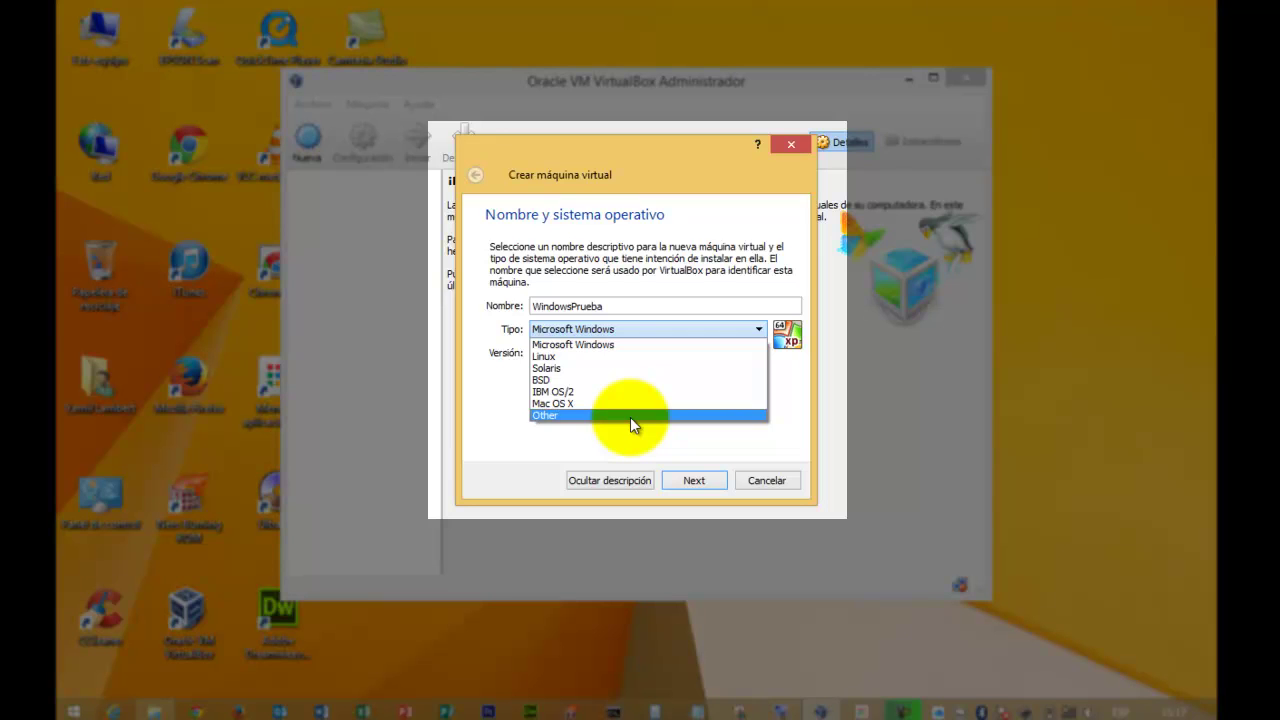
click(618, 346)
Look through the Windows versions offered for the new virtual machine.
click(637, 352)
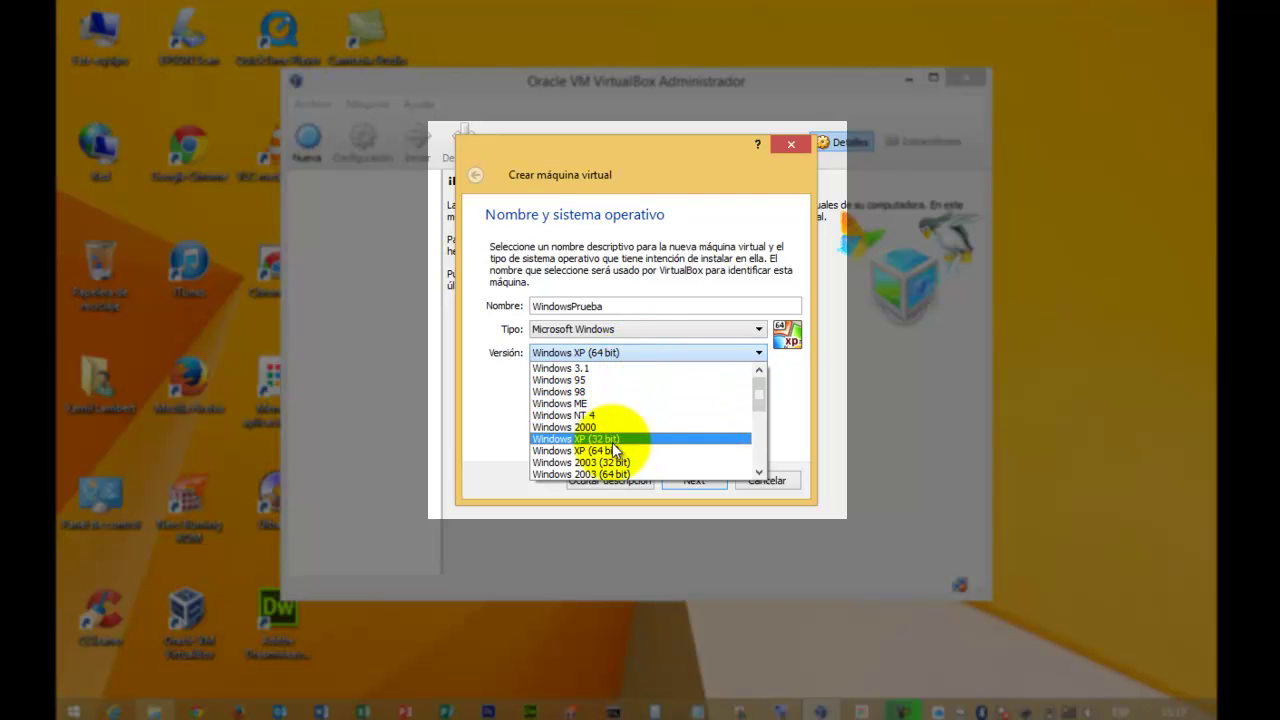
click(759, 472)
click(759, 472)
click(759, 472)
click(759, 472)
click(759, 472)
click(759, 472)
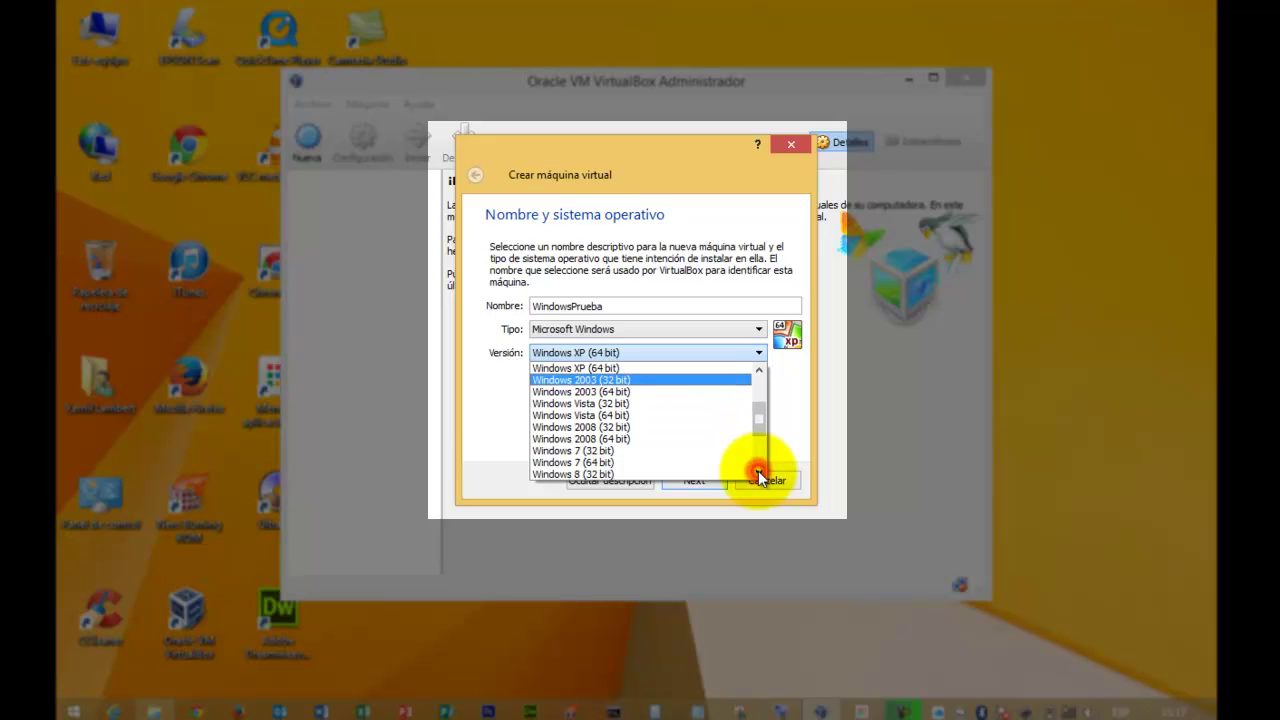
click(759, 472)
click(759, 472)
click(759, 472)
click(759, 472)
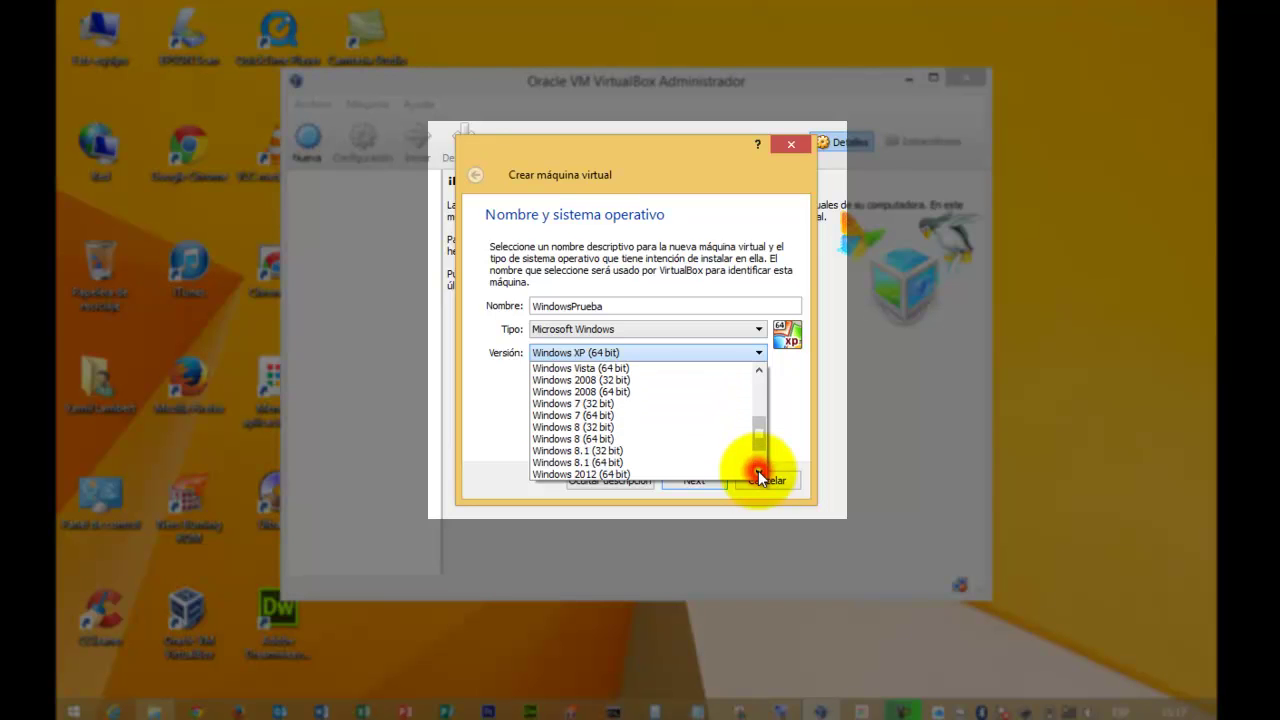
click(741, 277)
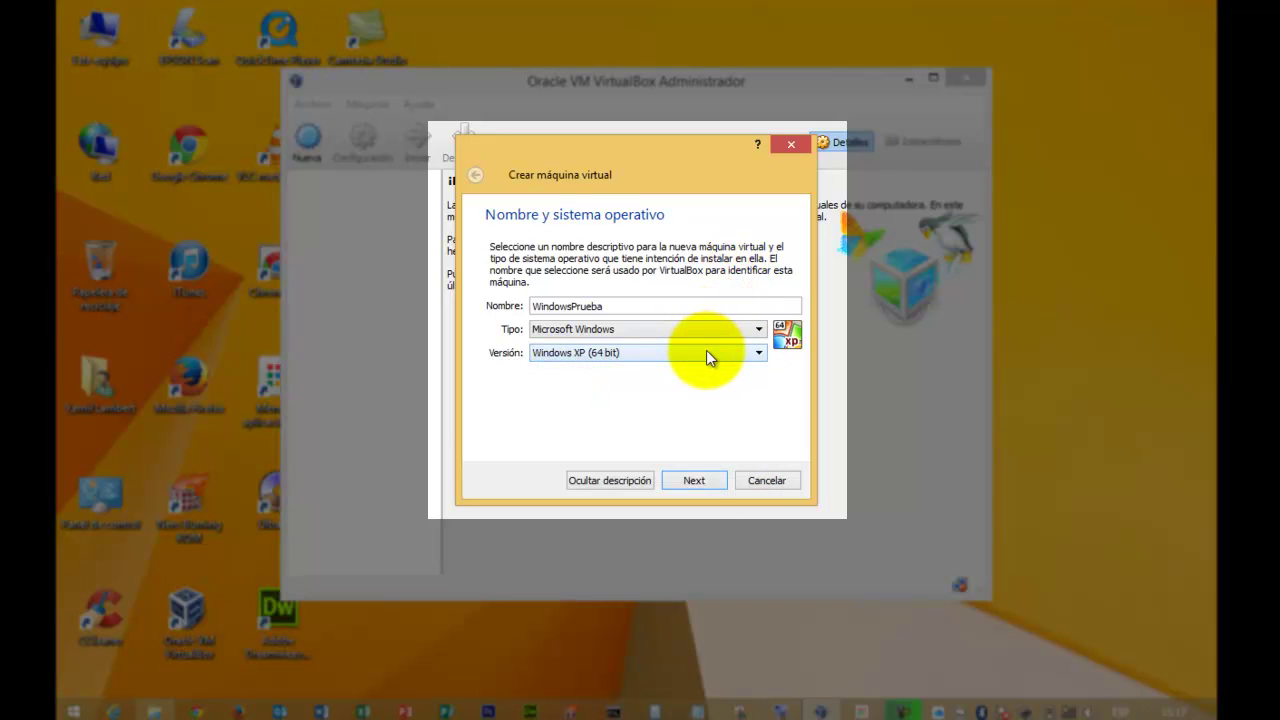
Set the new machine's version to Windows XP (32 bit) and continue to the memory size settings.
click(705, 353)
click(759, 369)
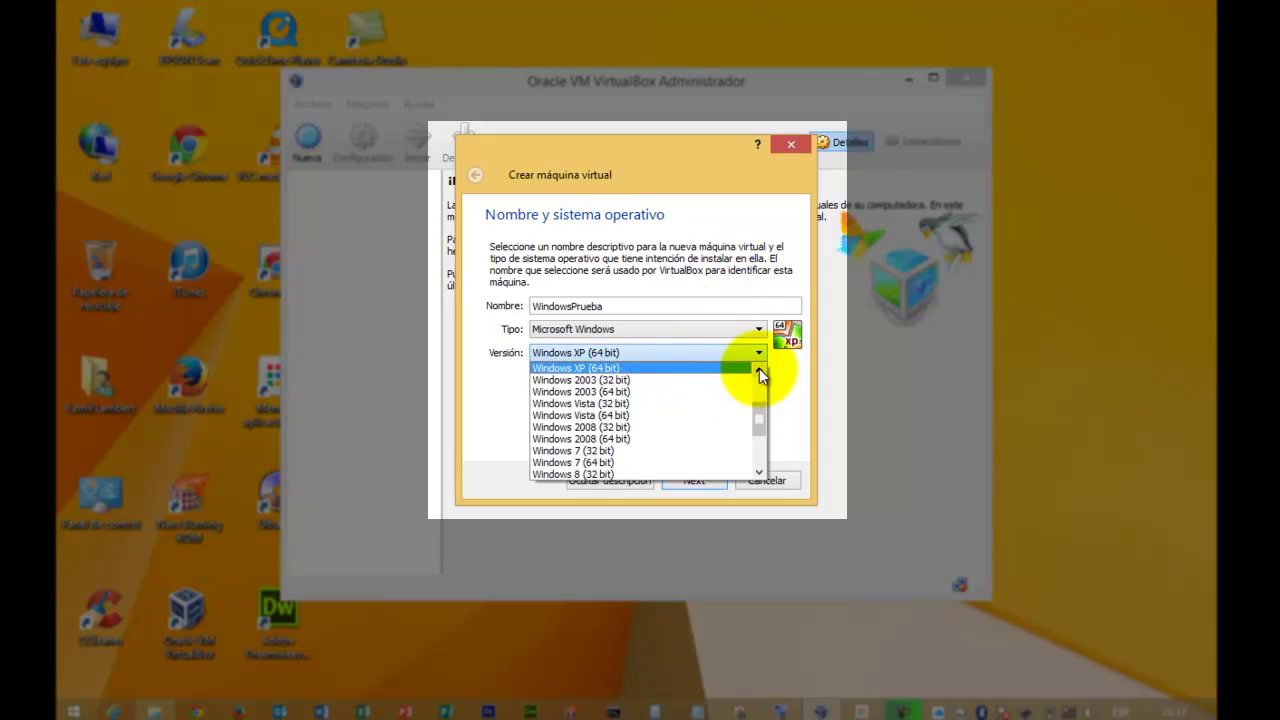
click(678, 369)
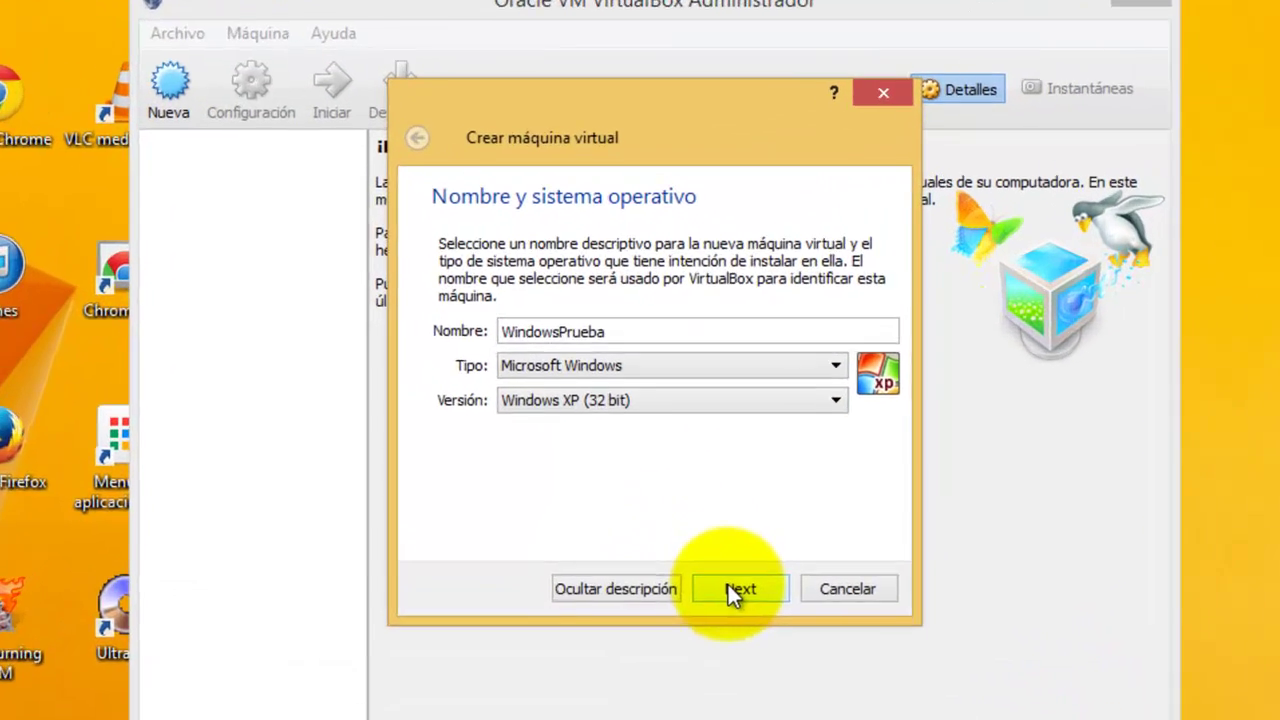
click(688, 480)
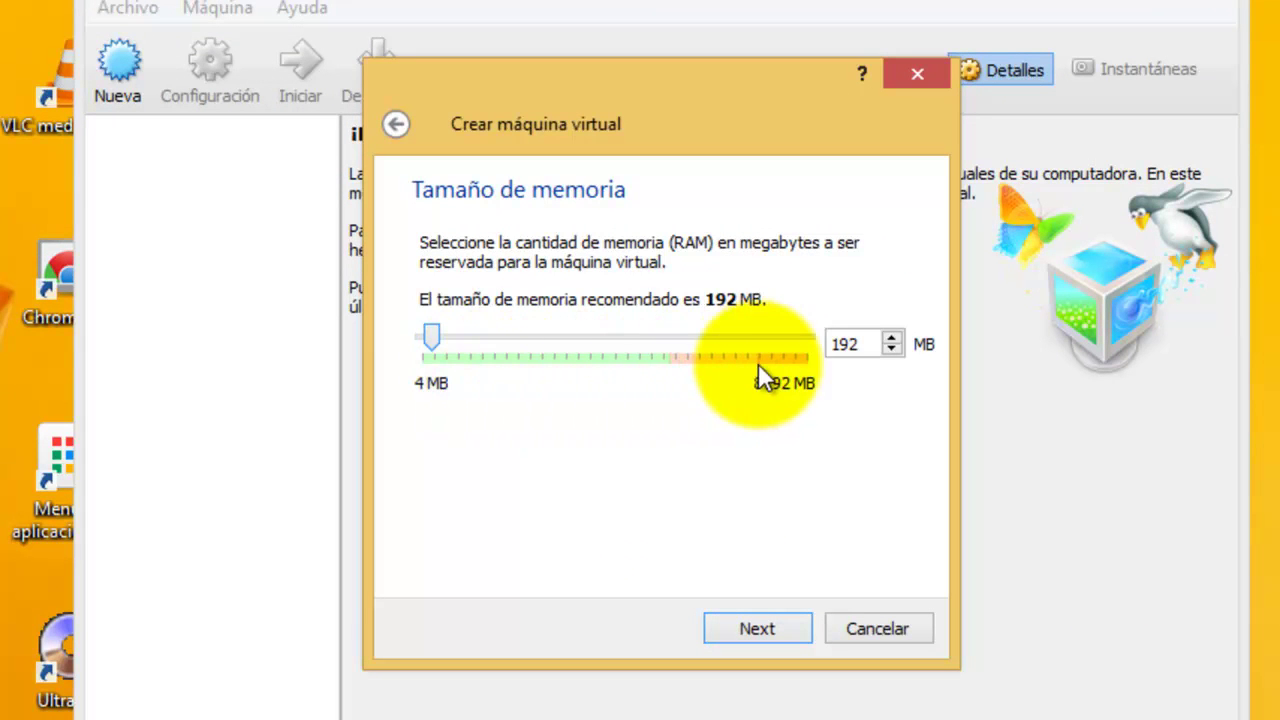
Set the virtual machine's memory to 1024 MB and continue to the hard disk settings.
double_click(843, 344)
text(1024)
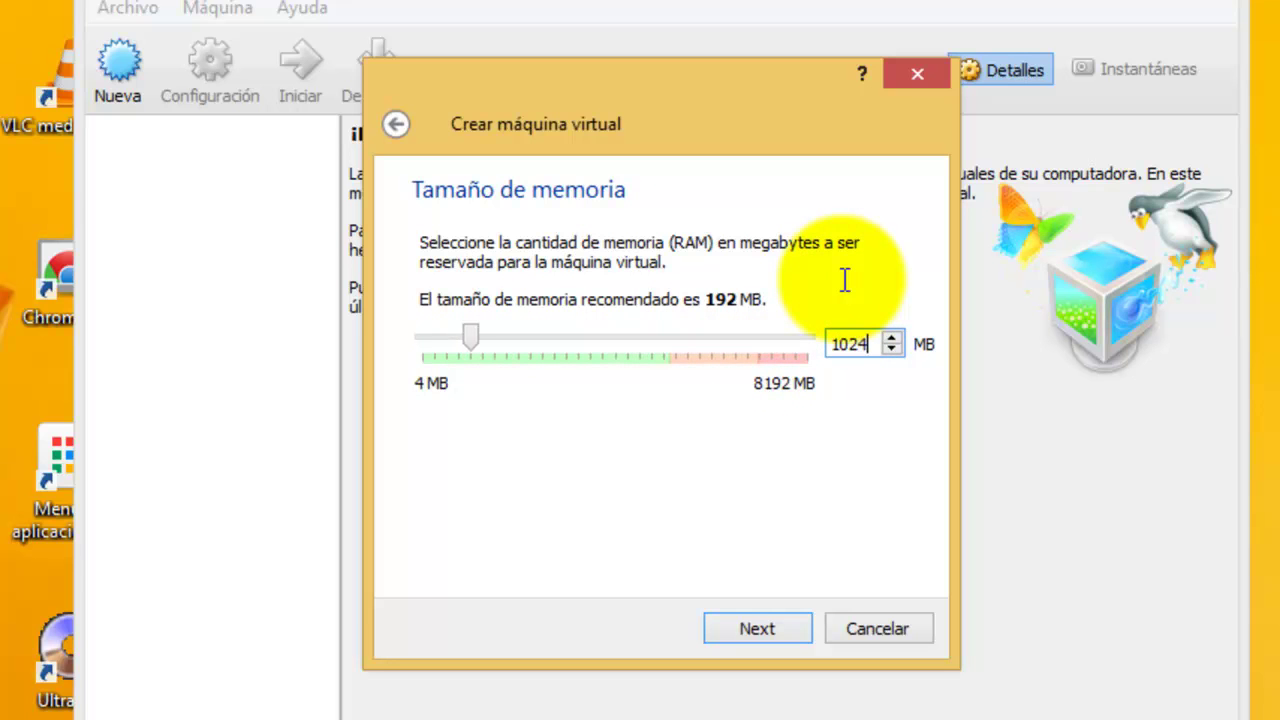
key(Tab)
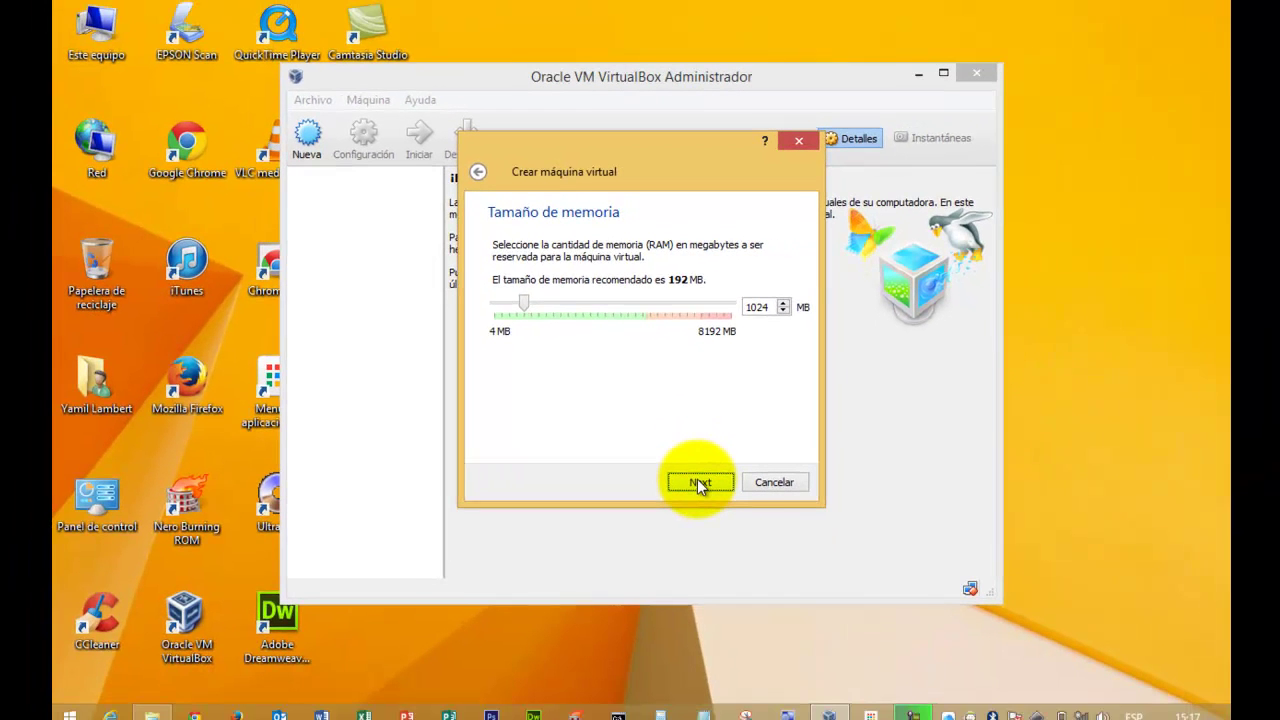
click(697, 483)
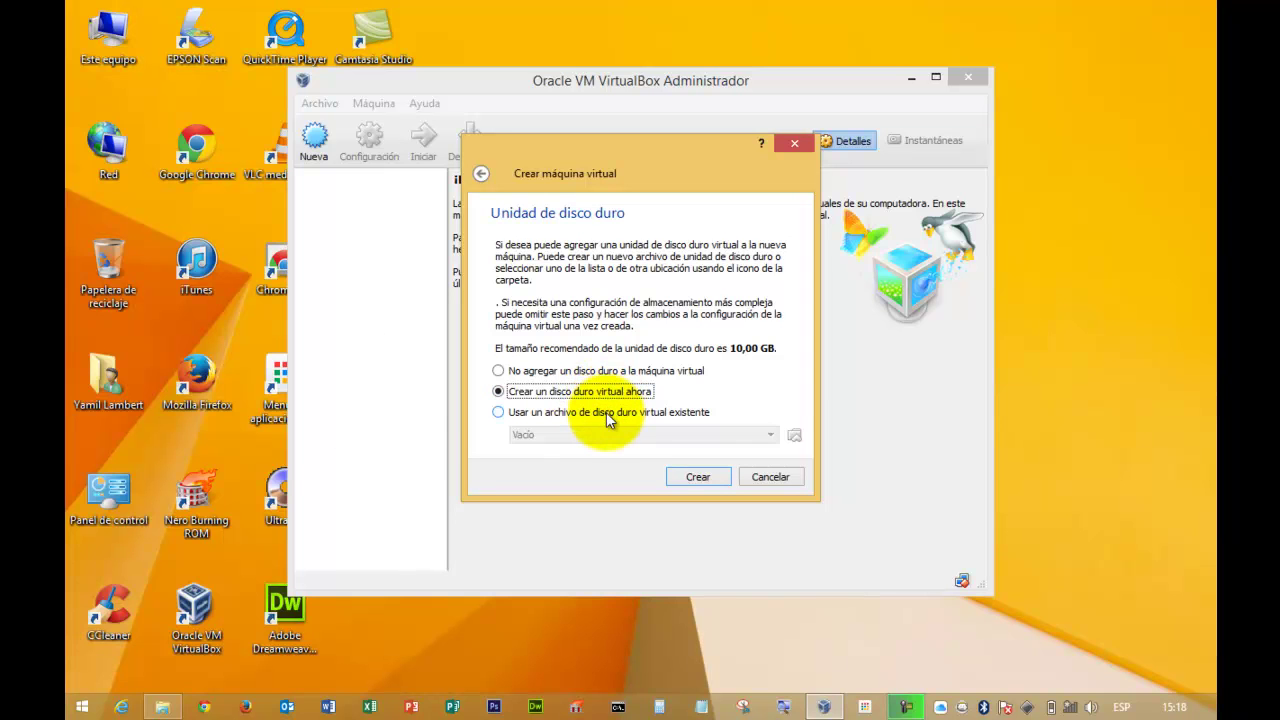
Choose to use an existing virtual hard disk file and browse to the SecundarioHDD (G:) drive for it.
click(607, 413)
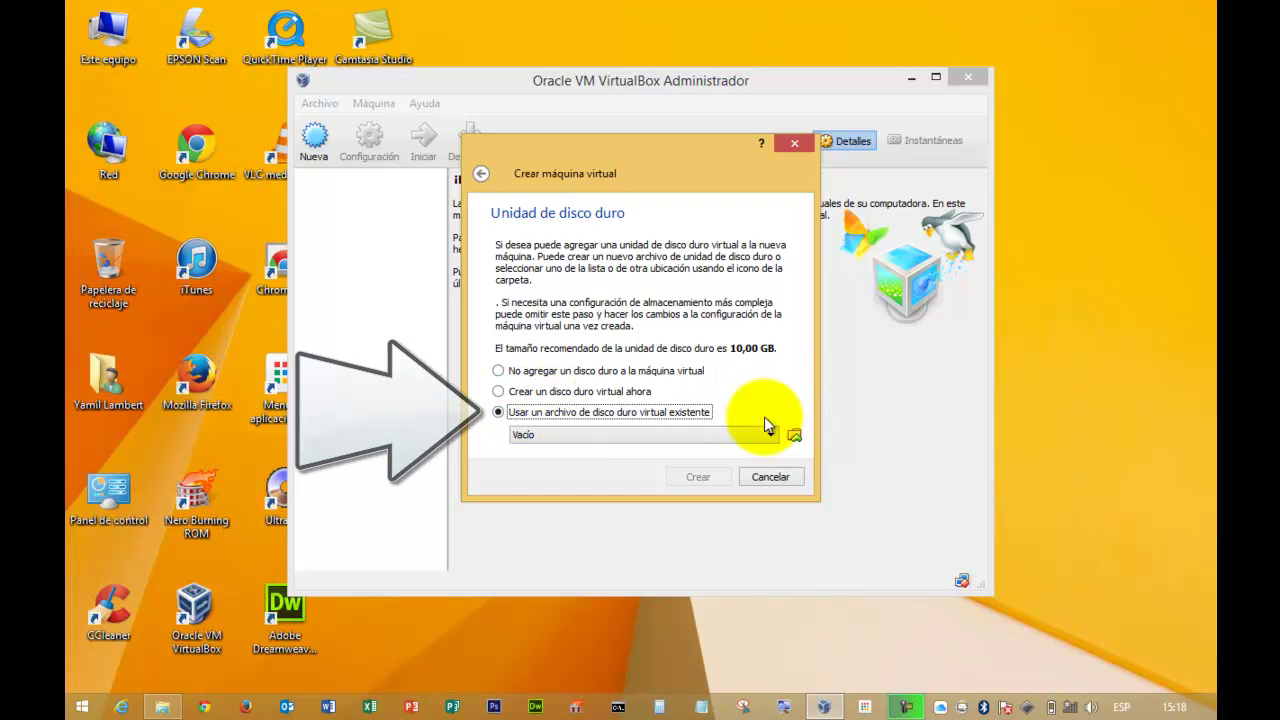
click(796, 437)
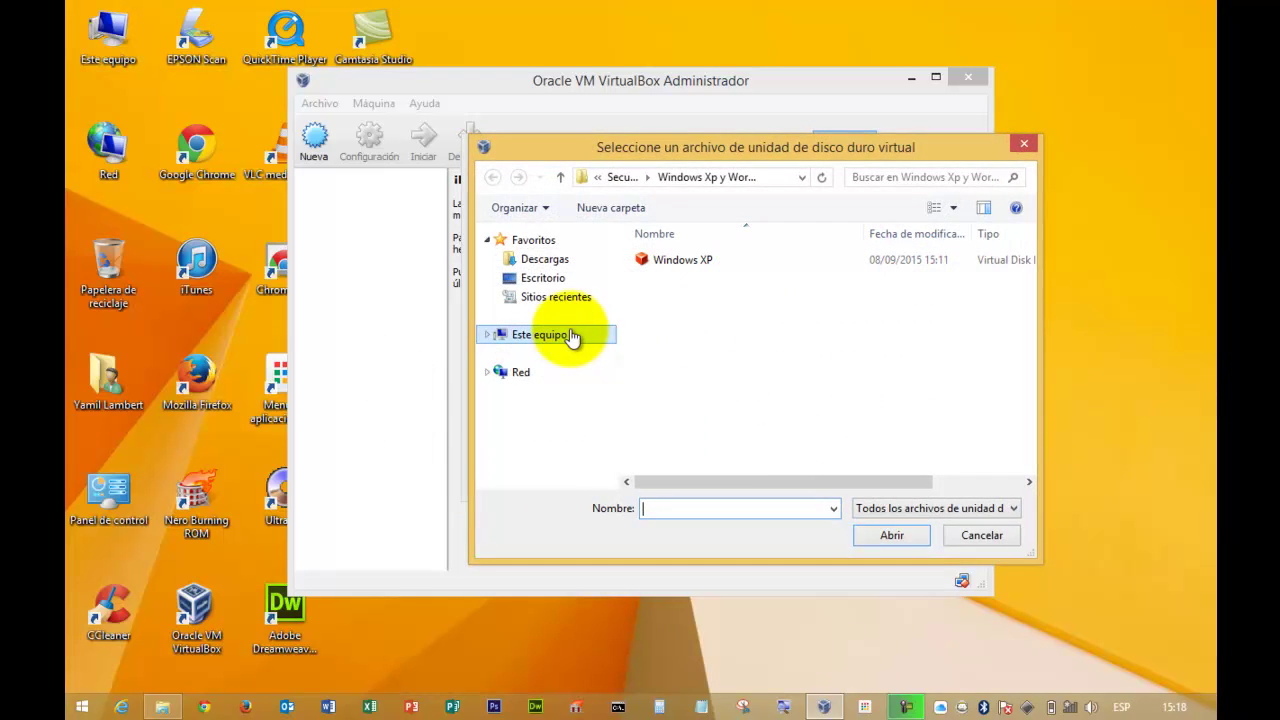
click(568, 334)
click(704, 350)
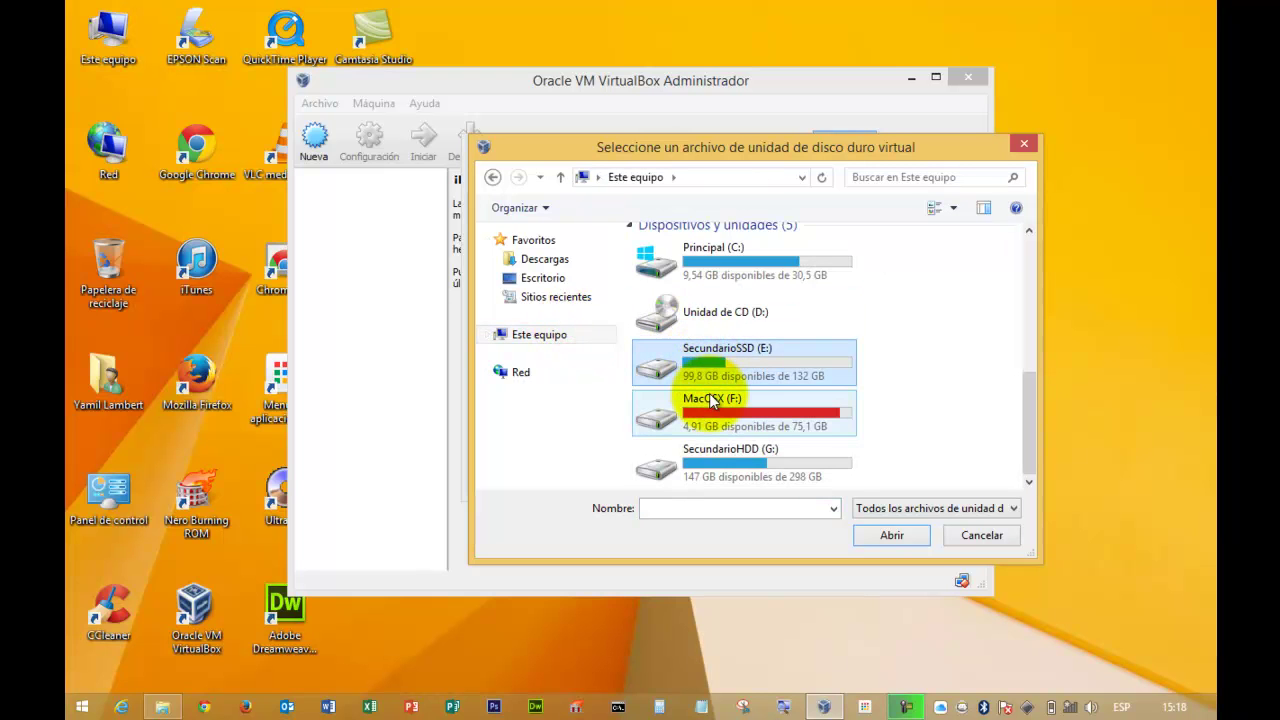
double_click(731, 452)
Attach the Windows XP disk file from the Windows Xp y WordPress folder and create the virtual machine.
click(691, 398)
scroll(705, 418, down, 1)
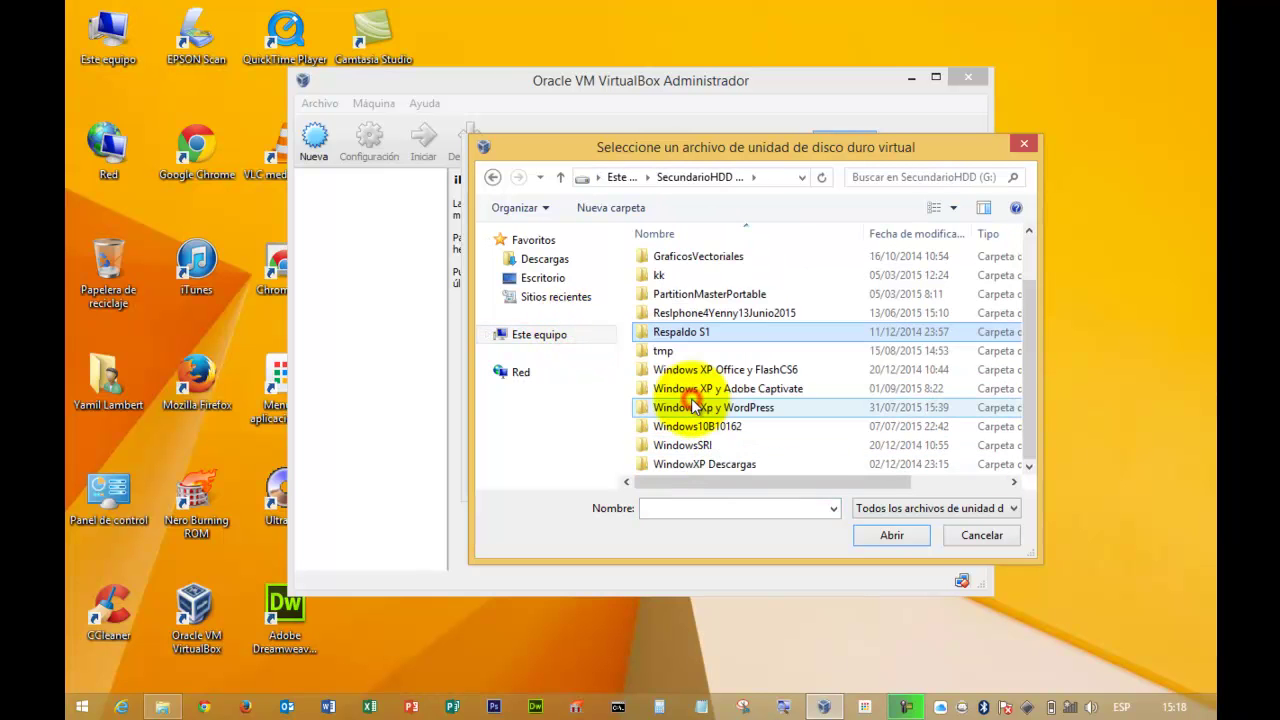
click(703, 410)
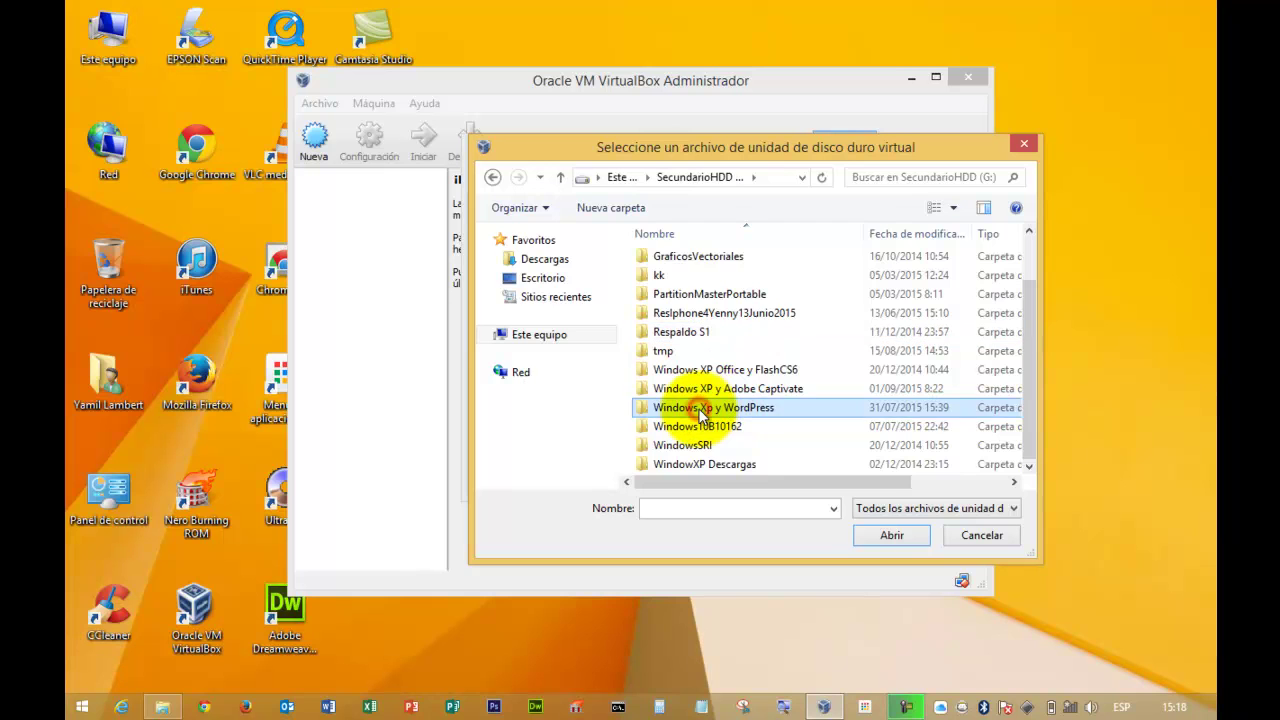
double_click(703, 410)
click(699, 268)
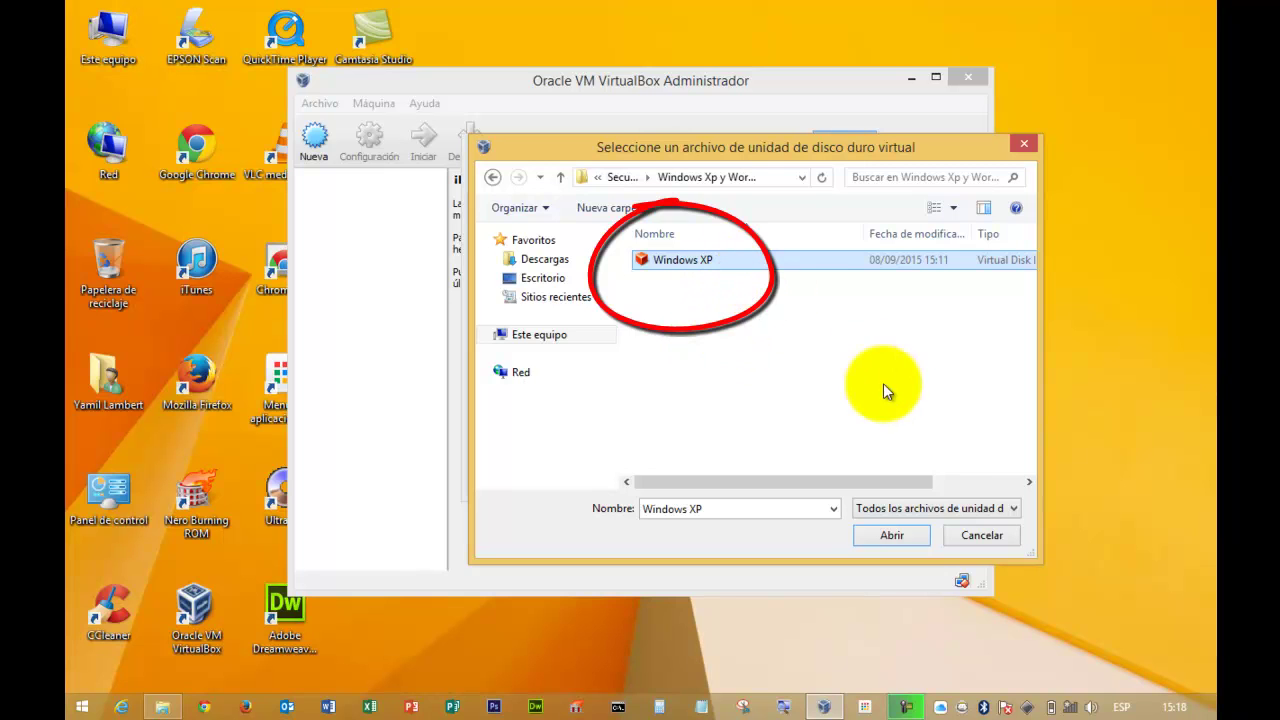
click(971, 480)
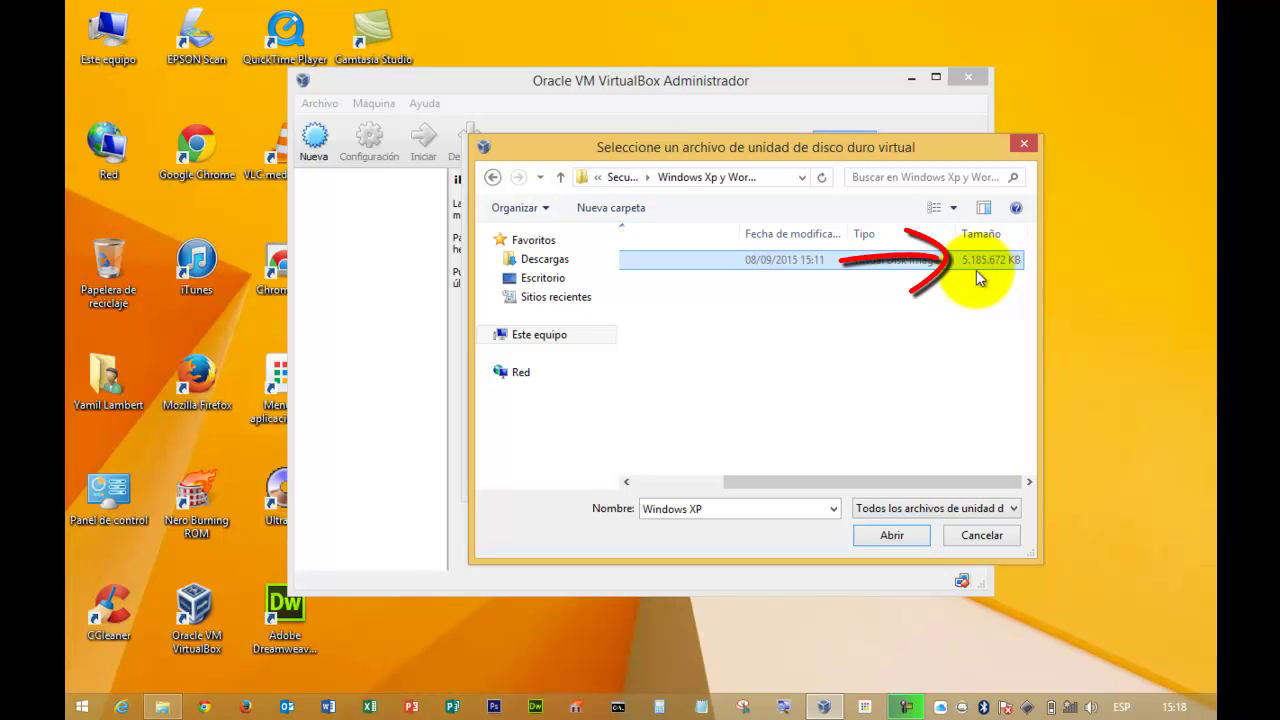
click(684, 482)
click(880, 541)
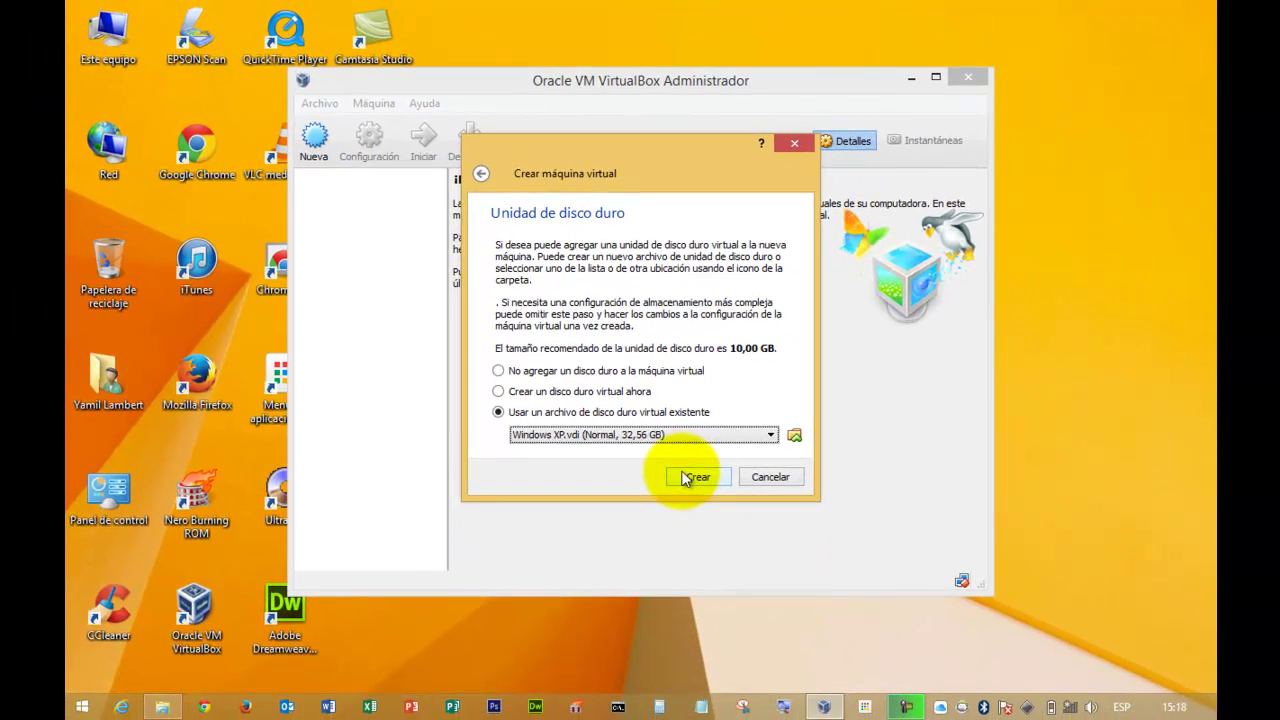
click(686, 478)
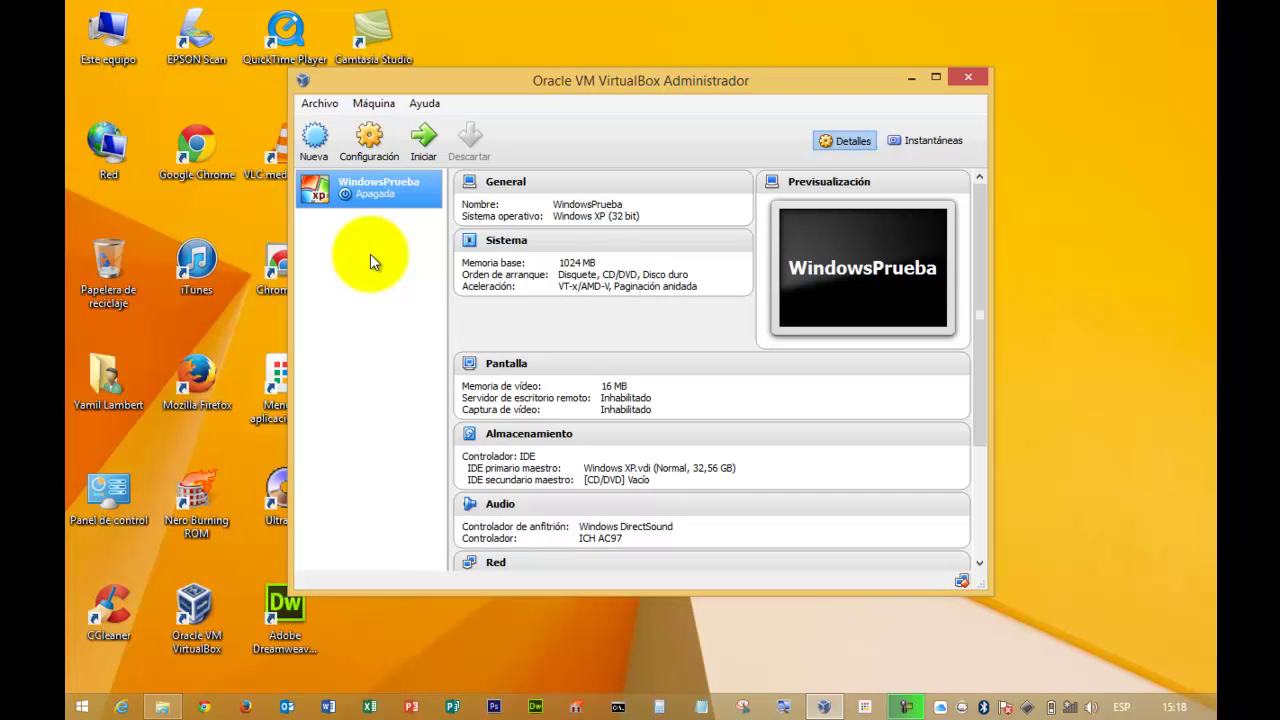
Start the WindowsPrueba machine and dismiss the keyboard capture and mouse integration notices.
click(425, 148)
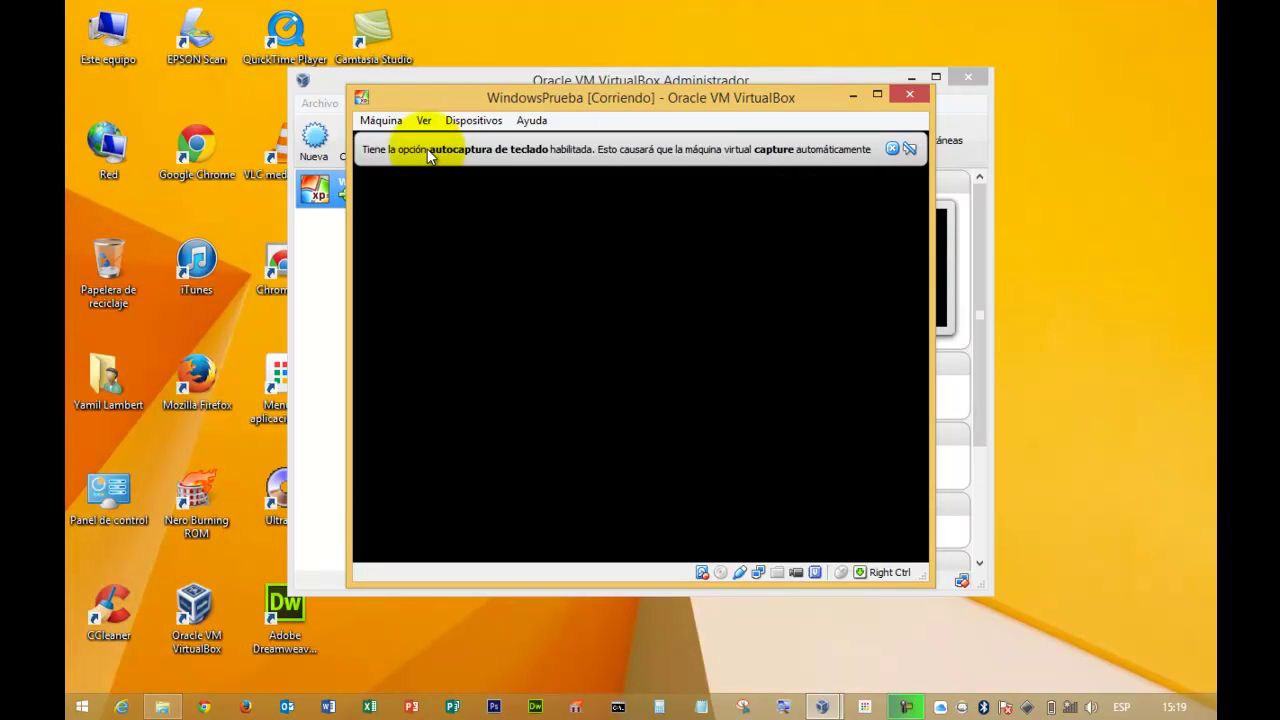
click(890, 151)
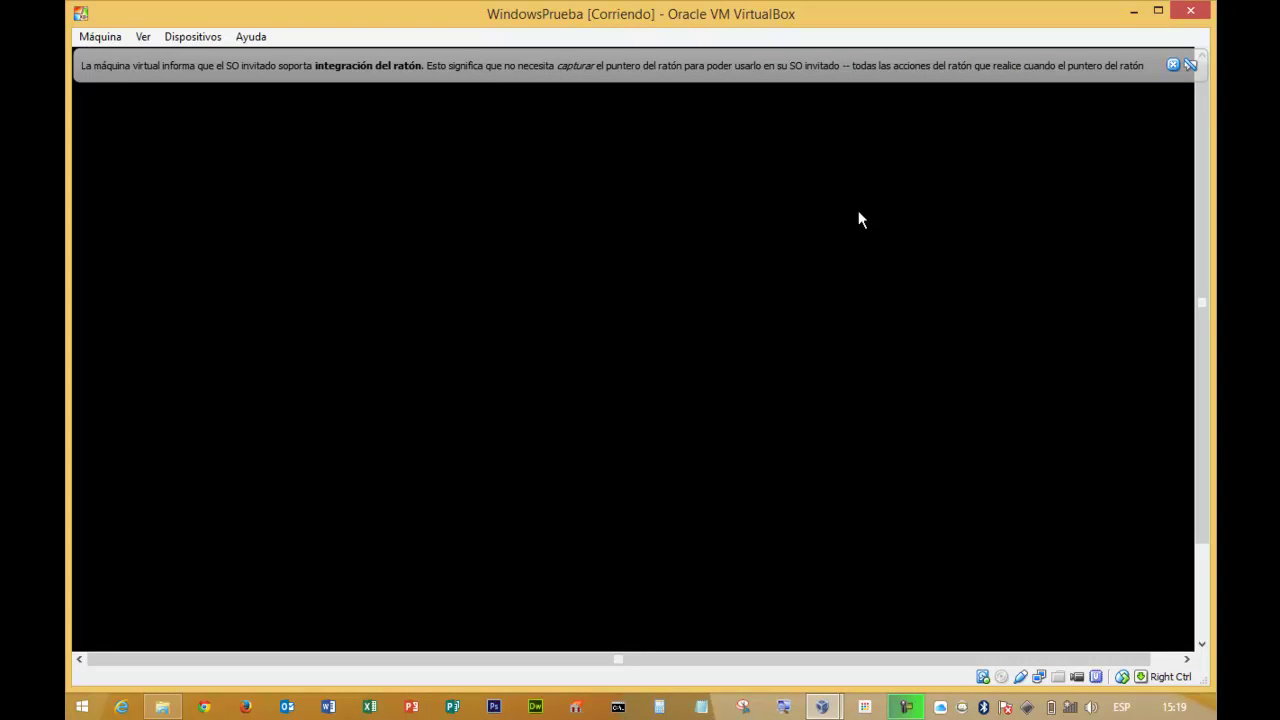
click(867, 151)
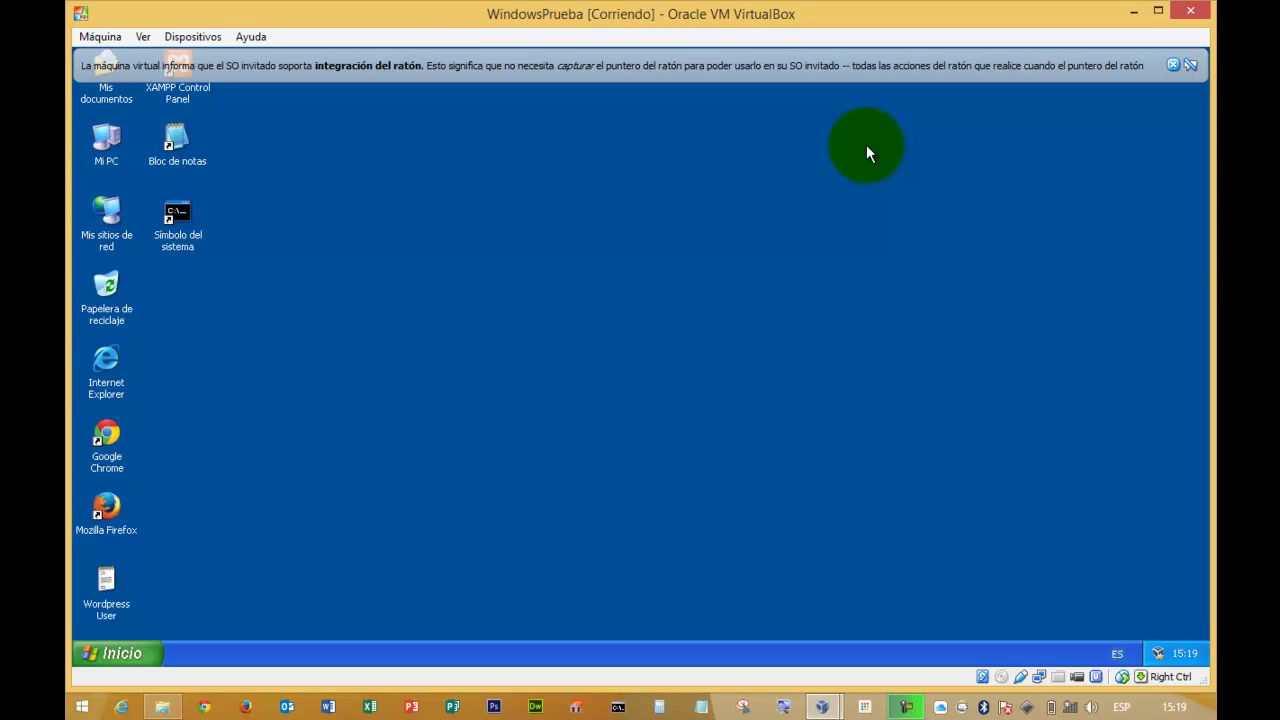
click(1172, 65)
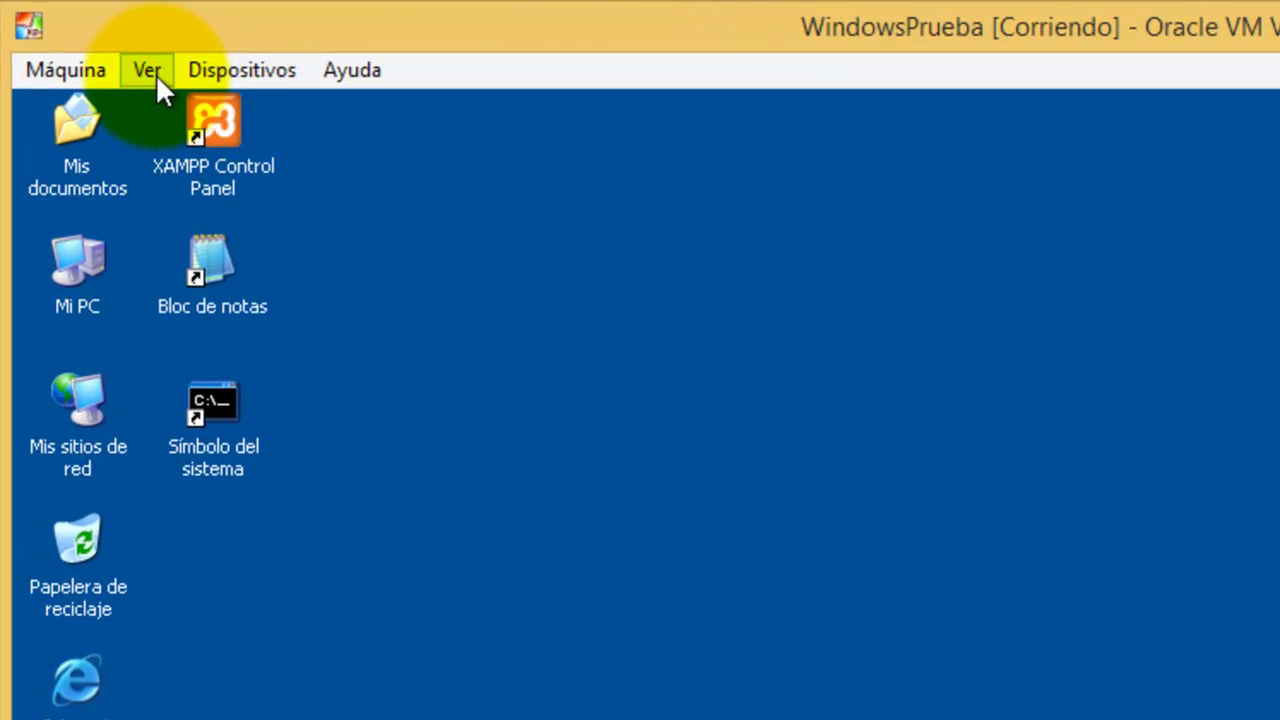
Switch the running WindowsPrueba machine to full-screen display.
click(147, 49)
click(156, 111)
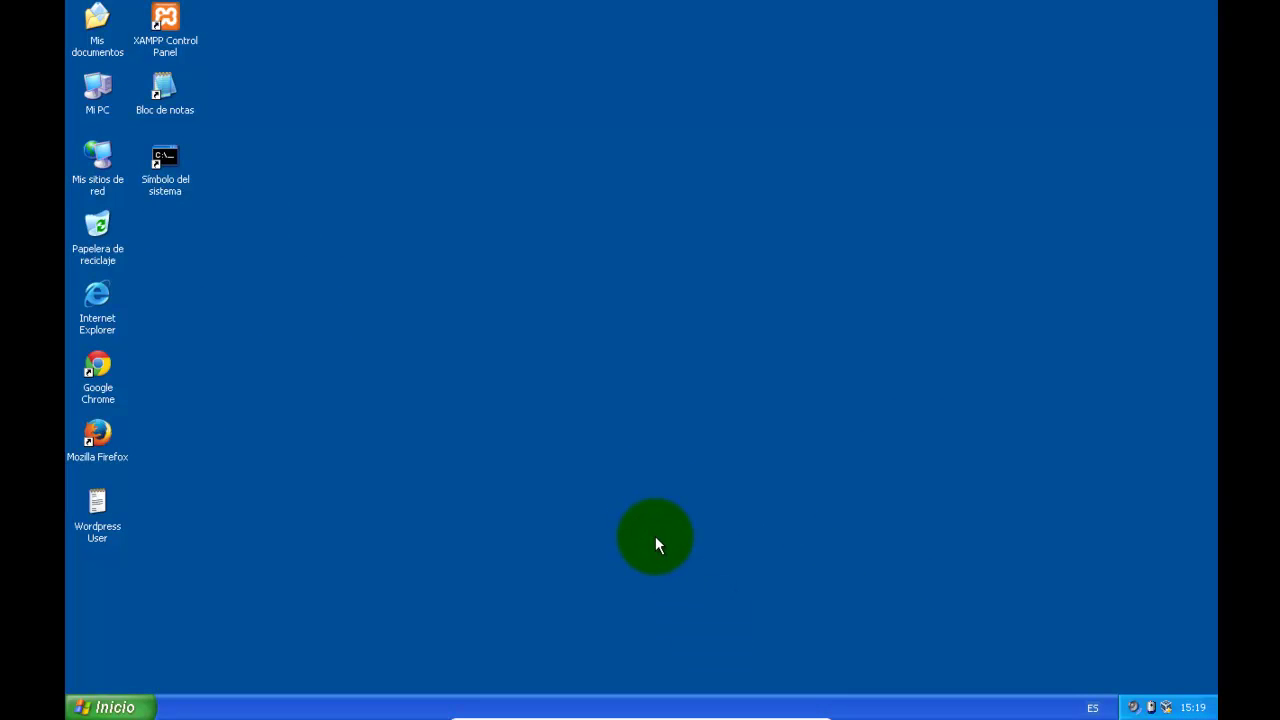
Minimise the full-screen virtual machine to the host desktop and bring its window back.
mouse_move(690, 712)
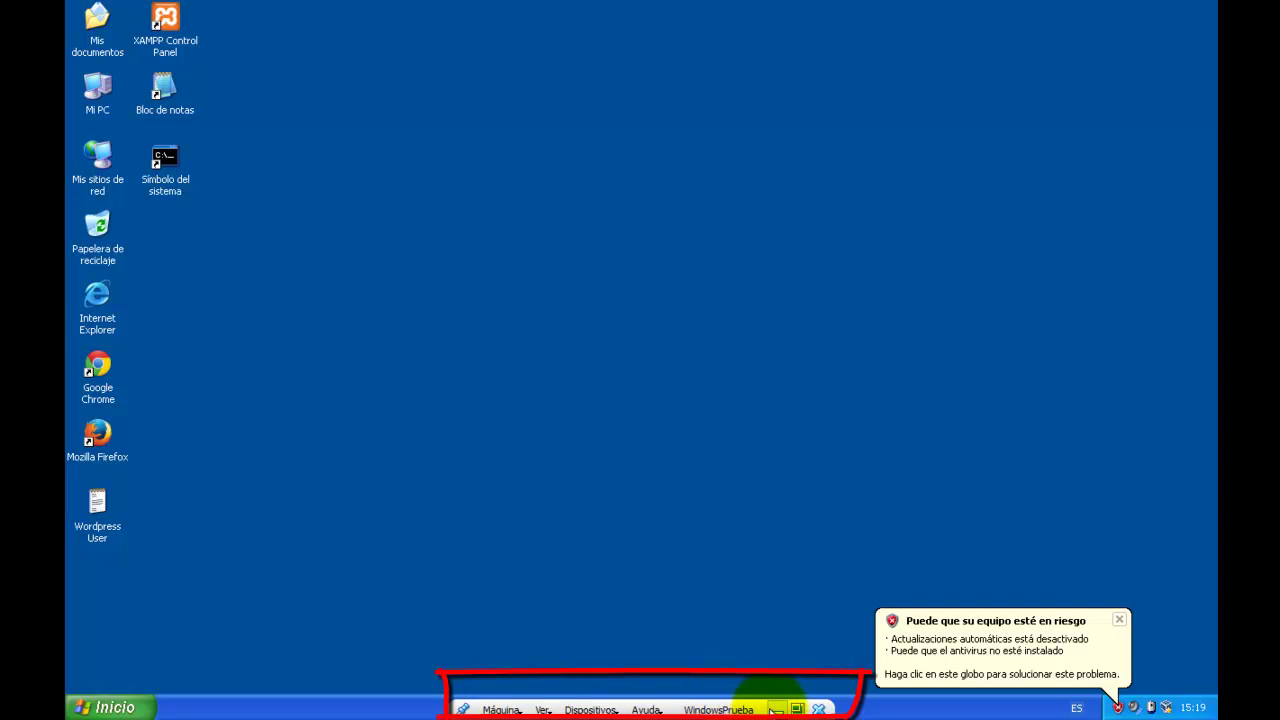
click(776, 708)
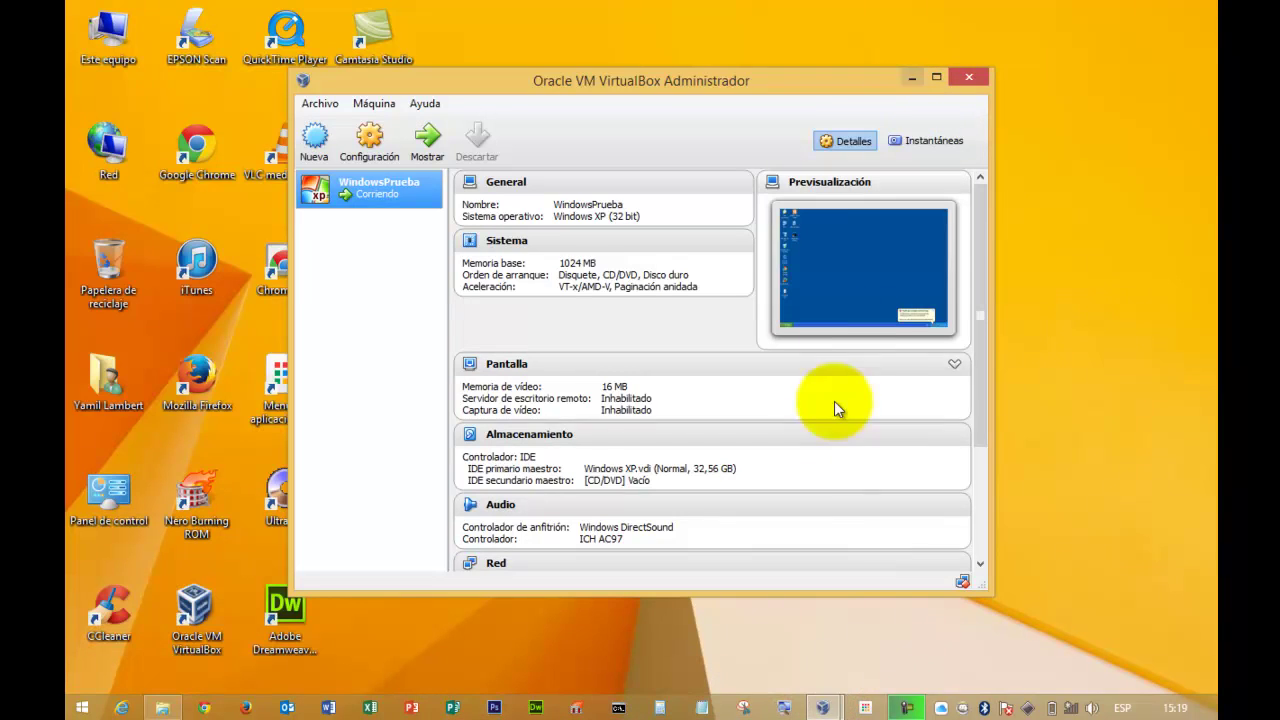
click(822, 706)
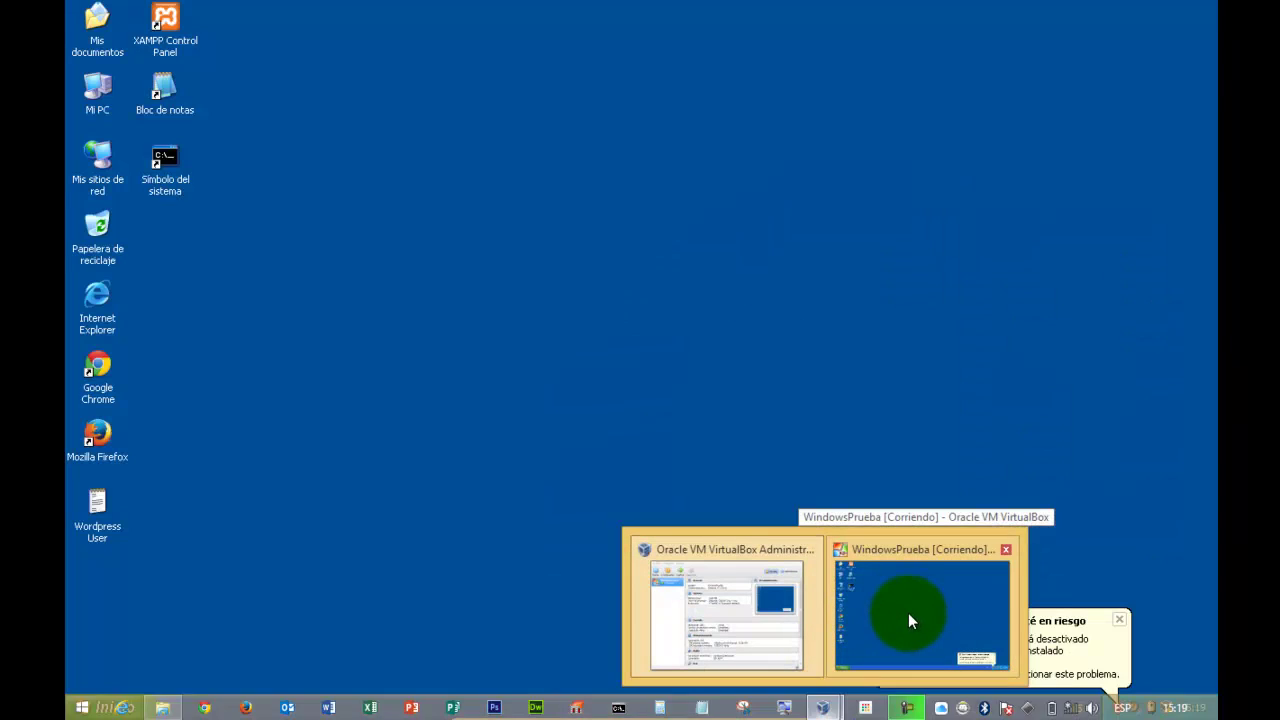
click(908, 613)
Close the guest's security alert balloon and display the complete list of programs installed in Windows XP.
click(1119, 620)
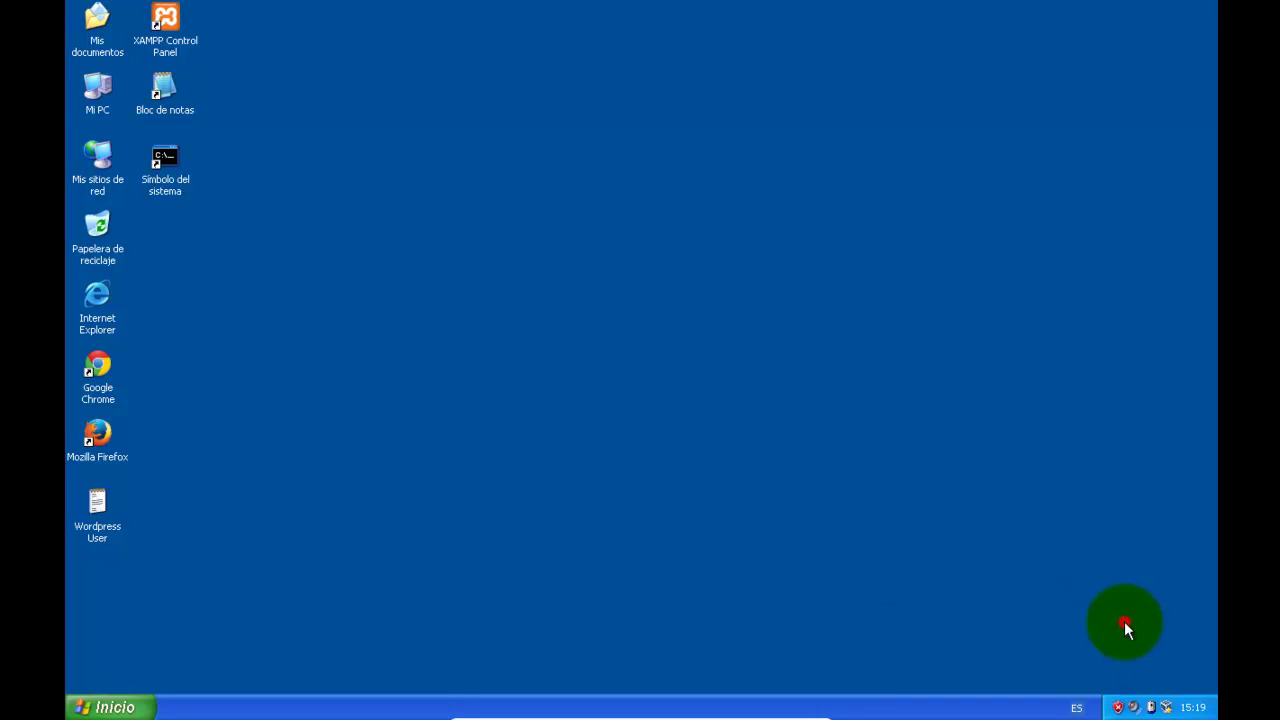
click(118, 707)
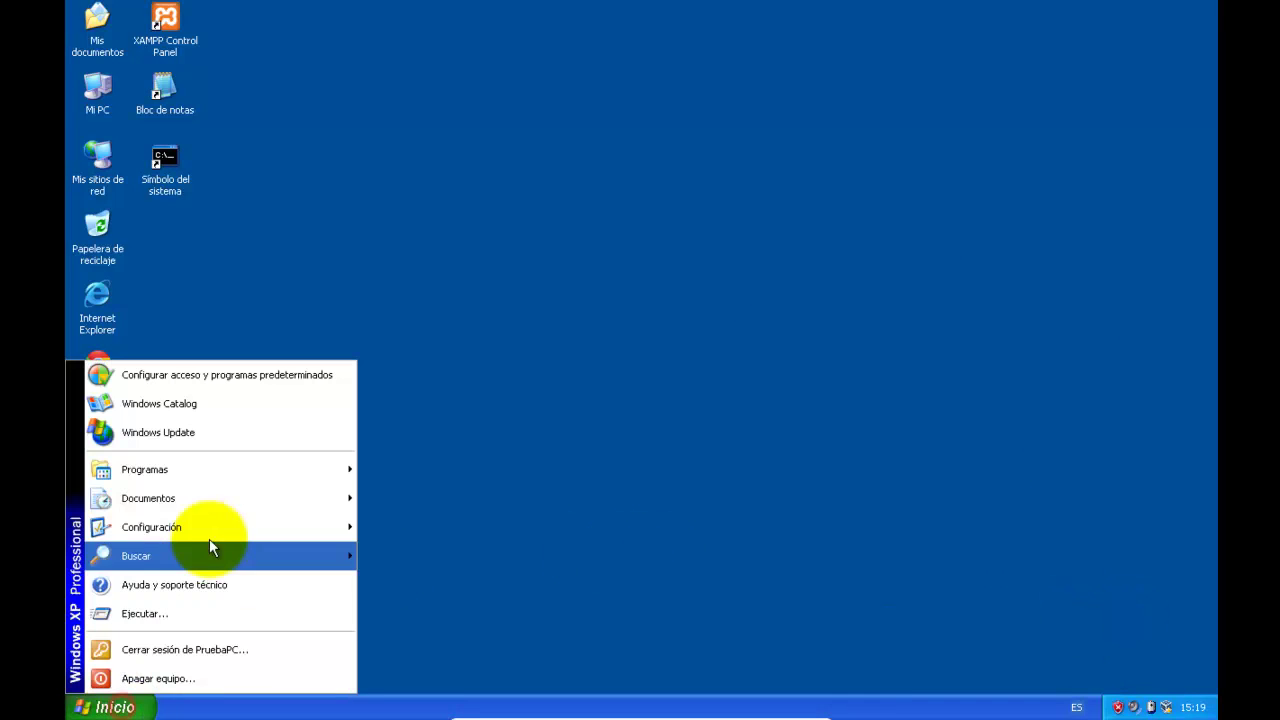
mouse_move(283, 477)
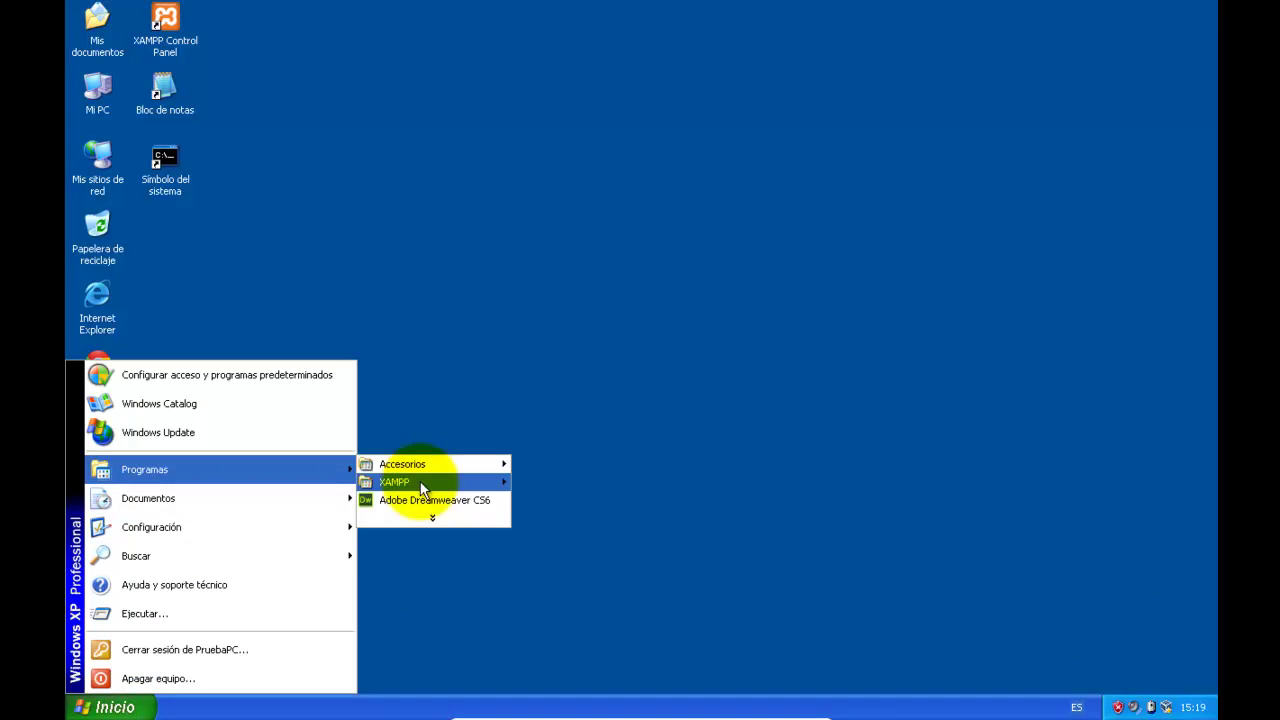
click(428, 517)
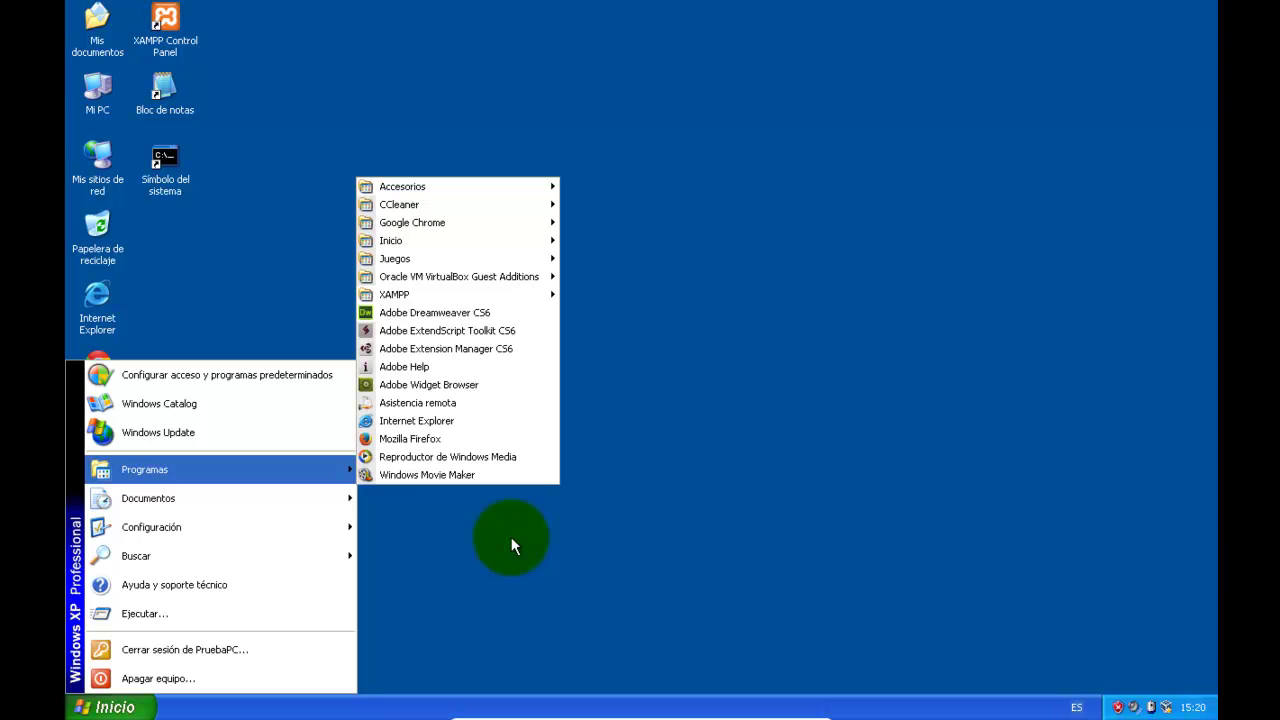
Browse the guest's C:\xampp\htdocs folder in the file explorer and close the explorer window.
click(272, 304)
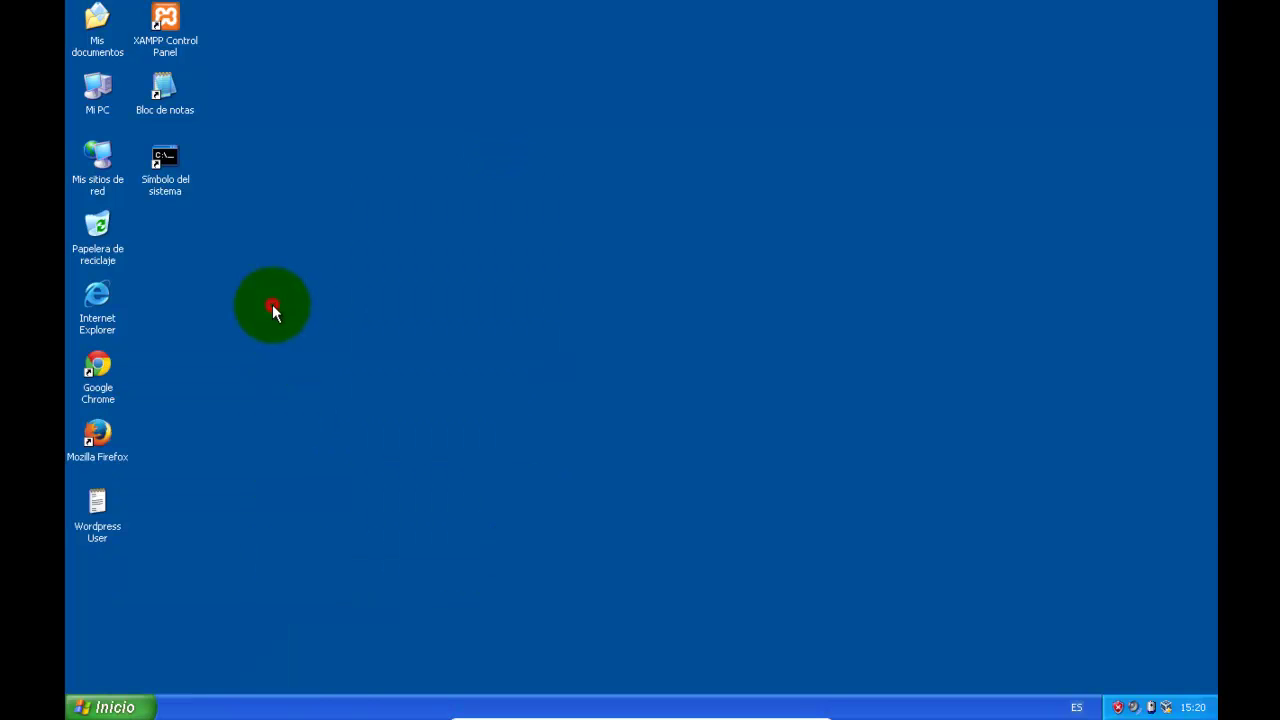
key(super+e)
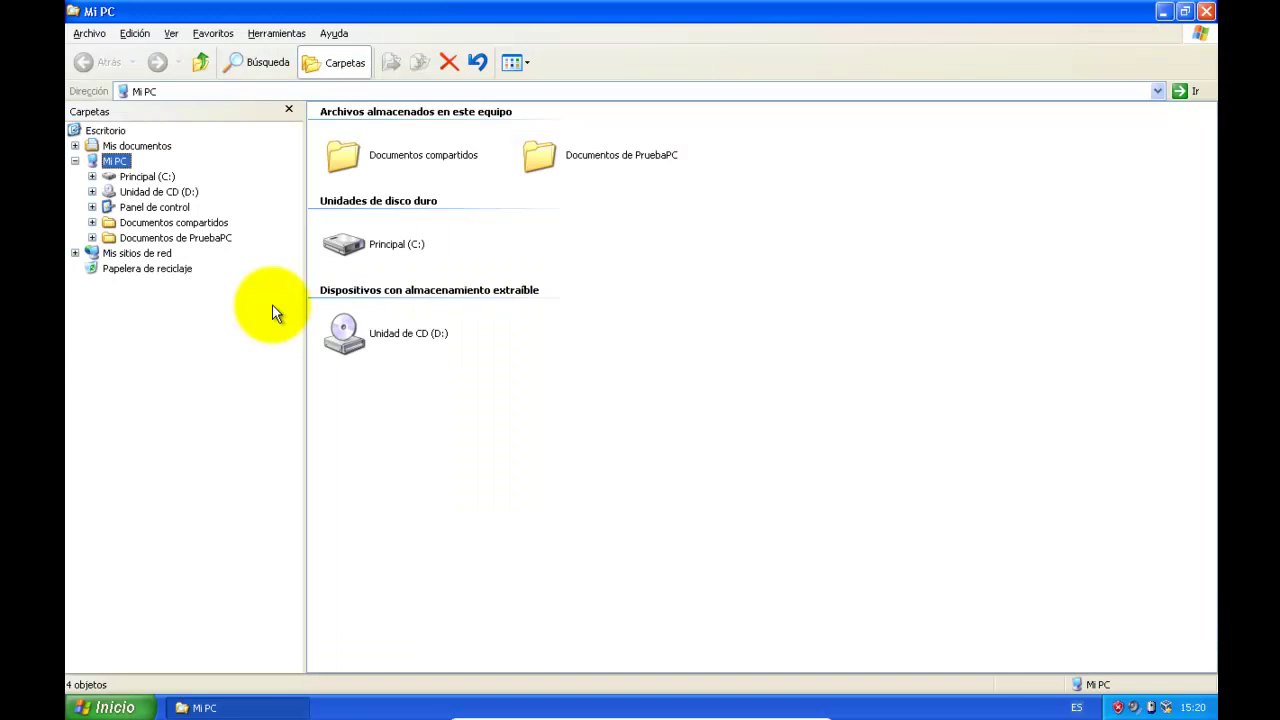
click(140, 177)
click(151, 238)
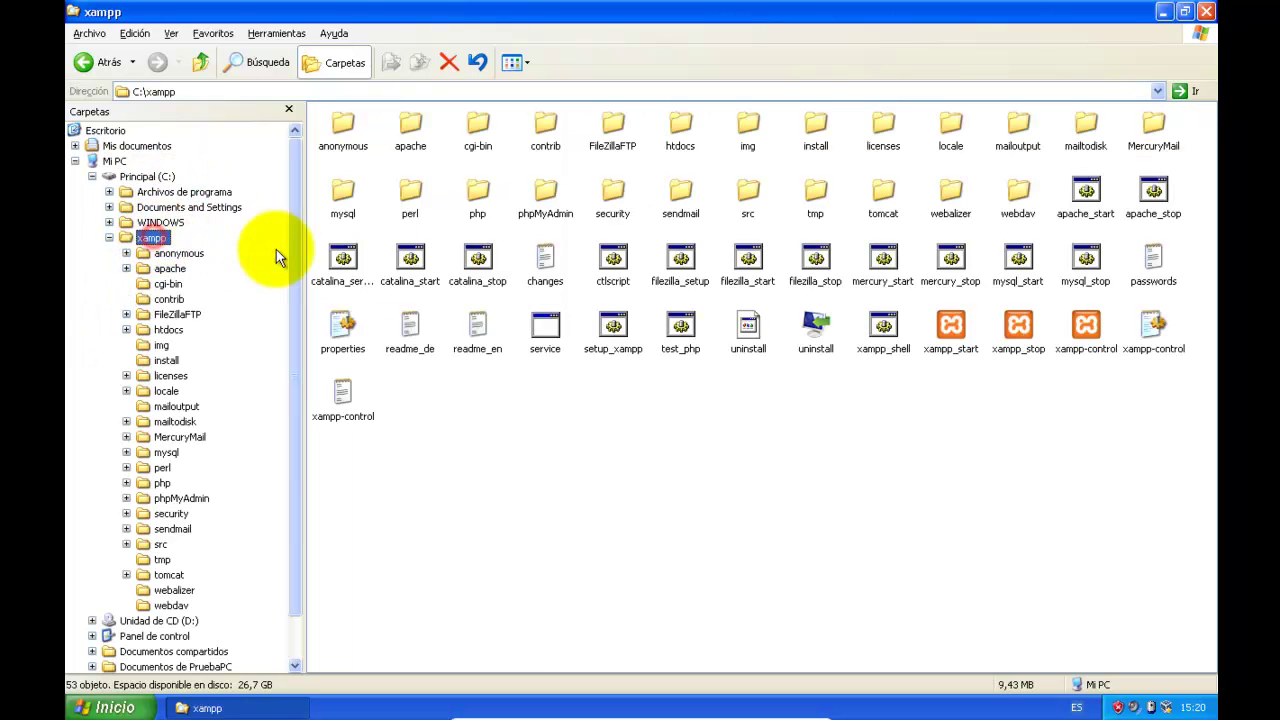
click(170, 330)
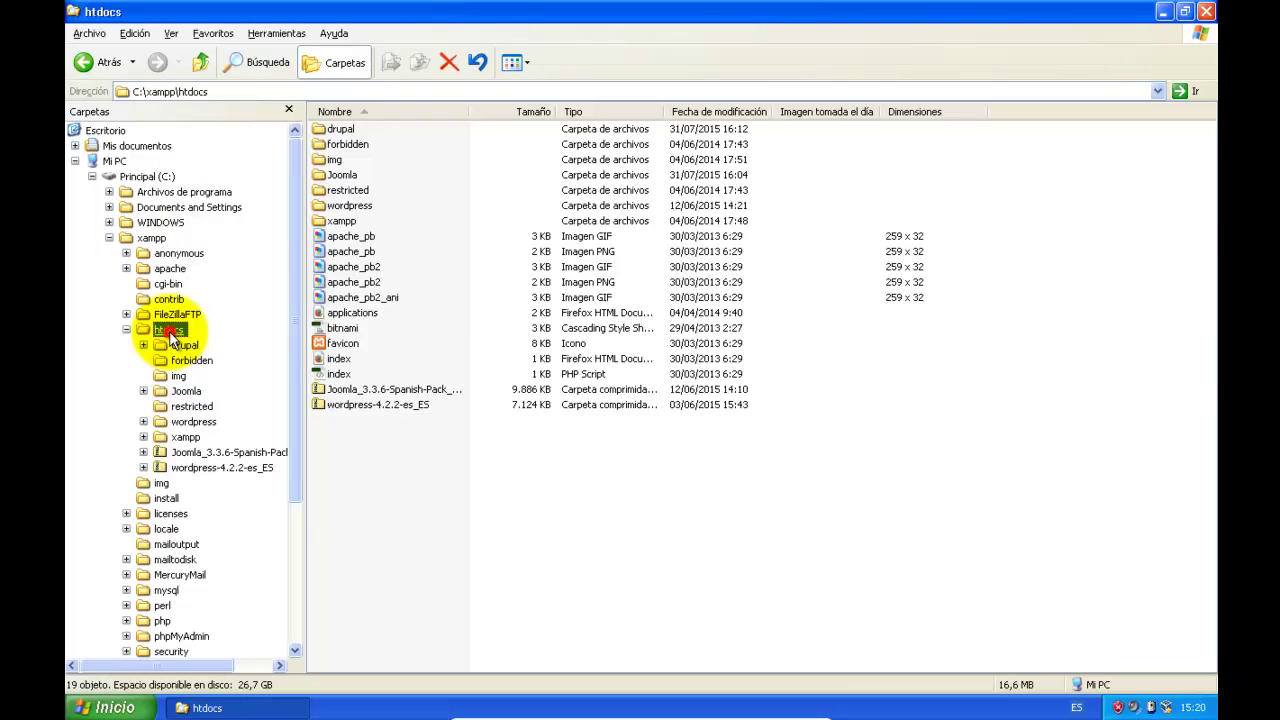
click(1210, 12)
Minimise the virtual machine and review WindowsPrueba's general, advanced, system, display and Windows XP.vdi storage settings in VirtualBox Manager.
mouse_move(731, 700)
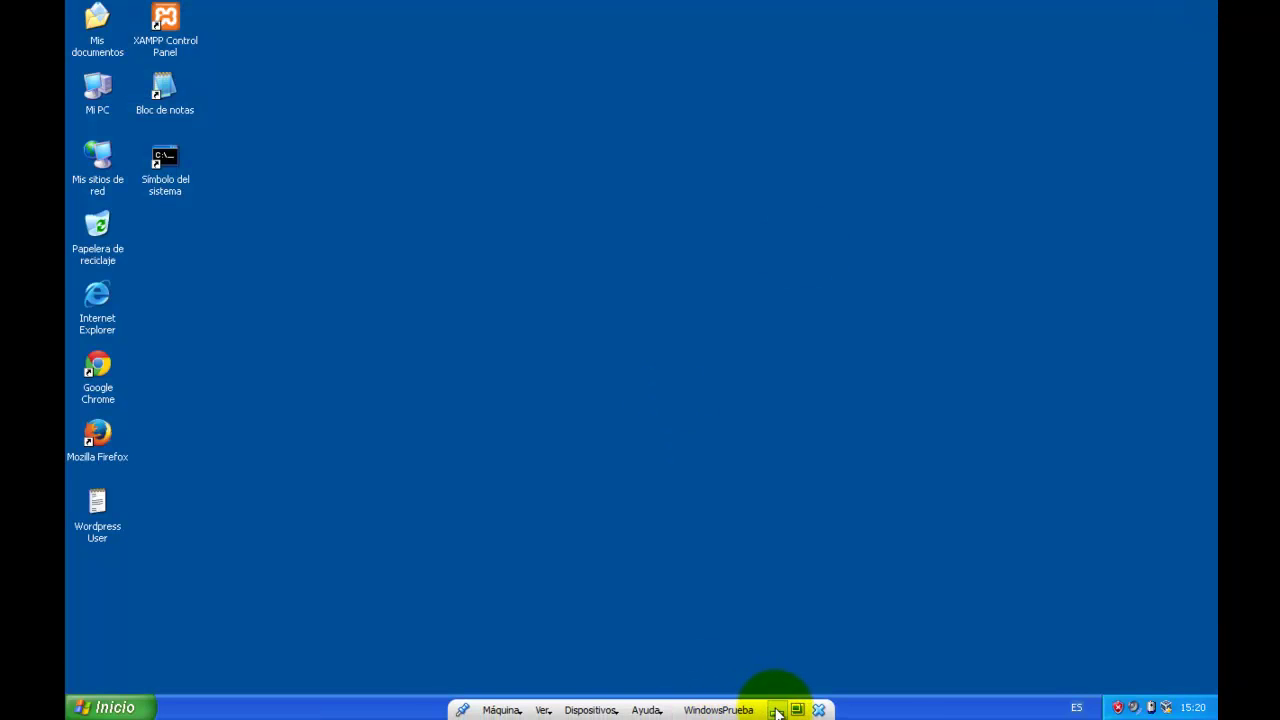
click(776, 710)
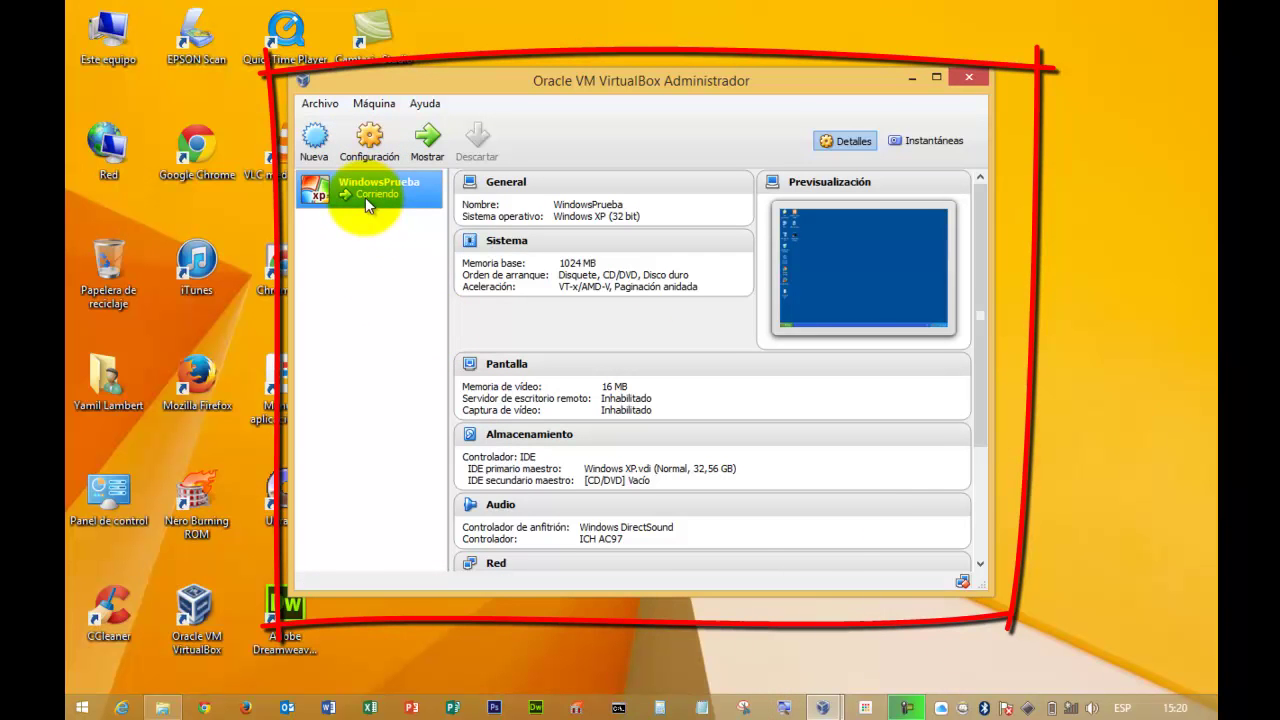
click(378, 144)
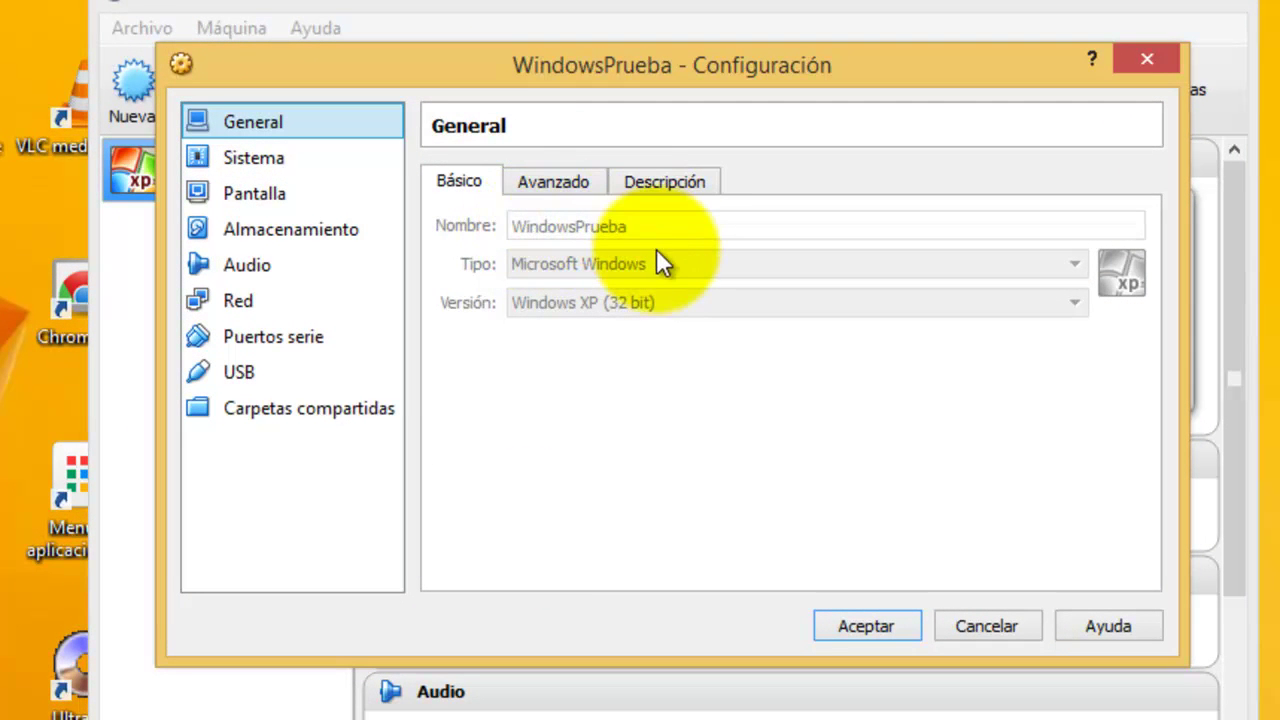
click(580, 174)
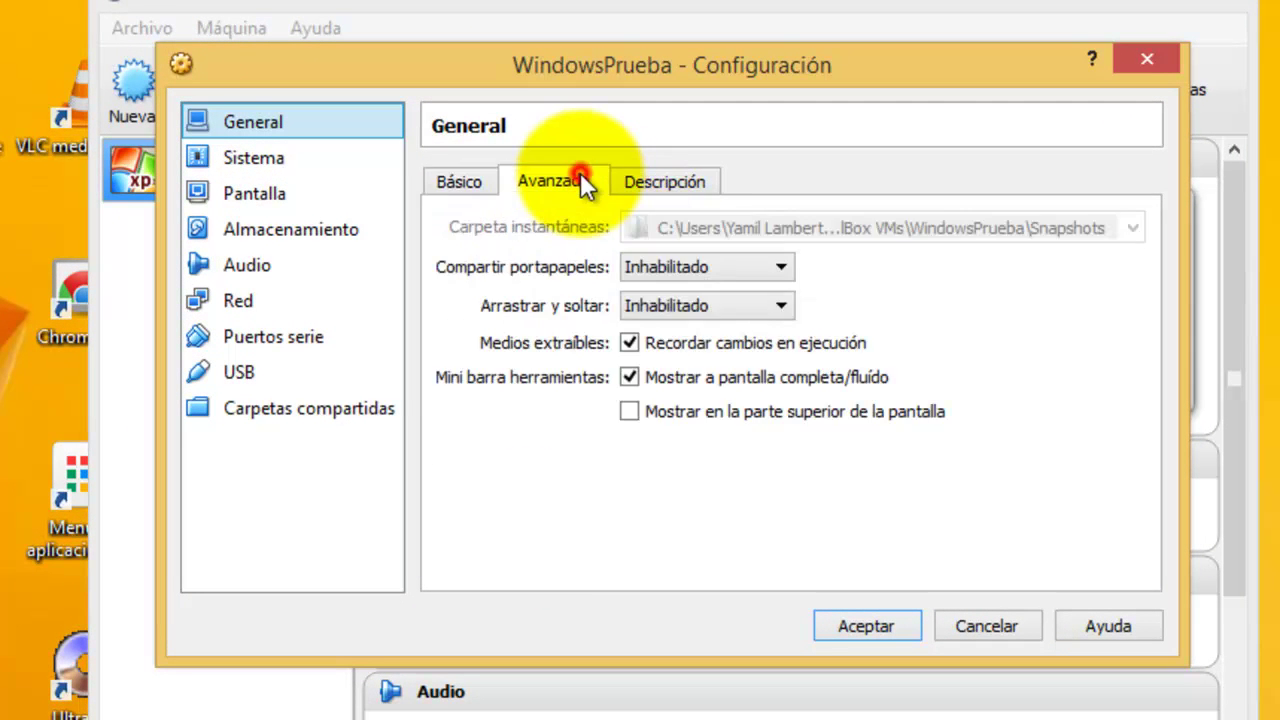
click(340, 158)
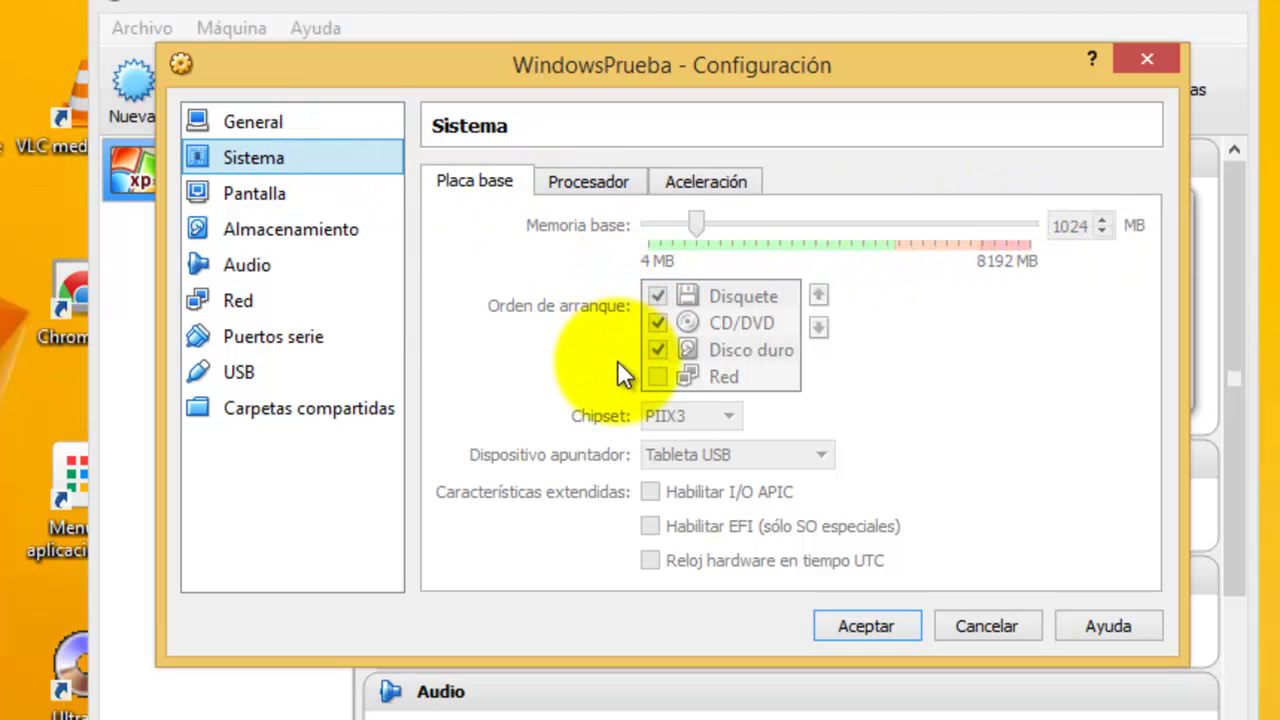
click(282, 197)
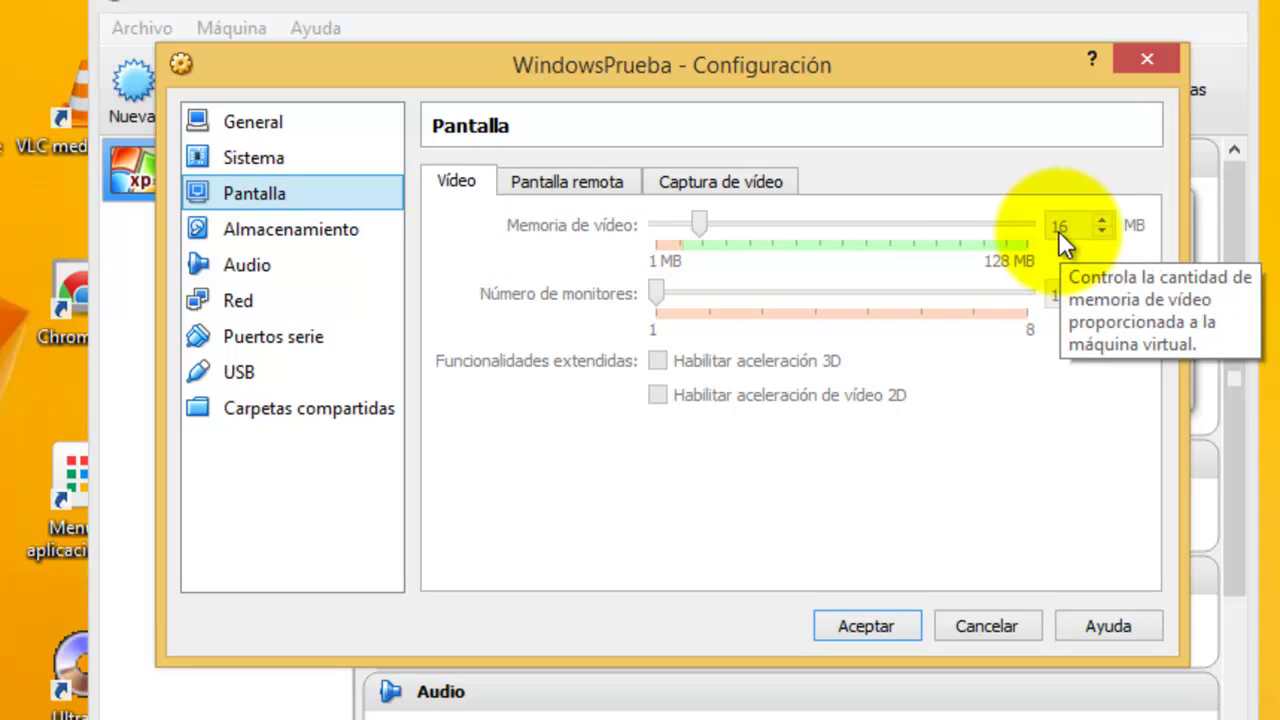
click(342, 225)
click(520, 248)
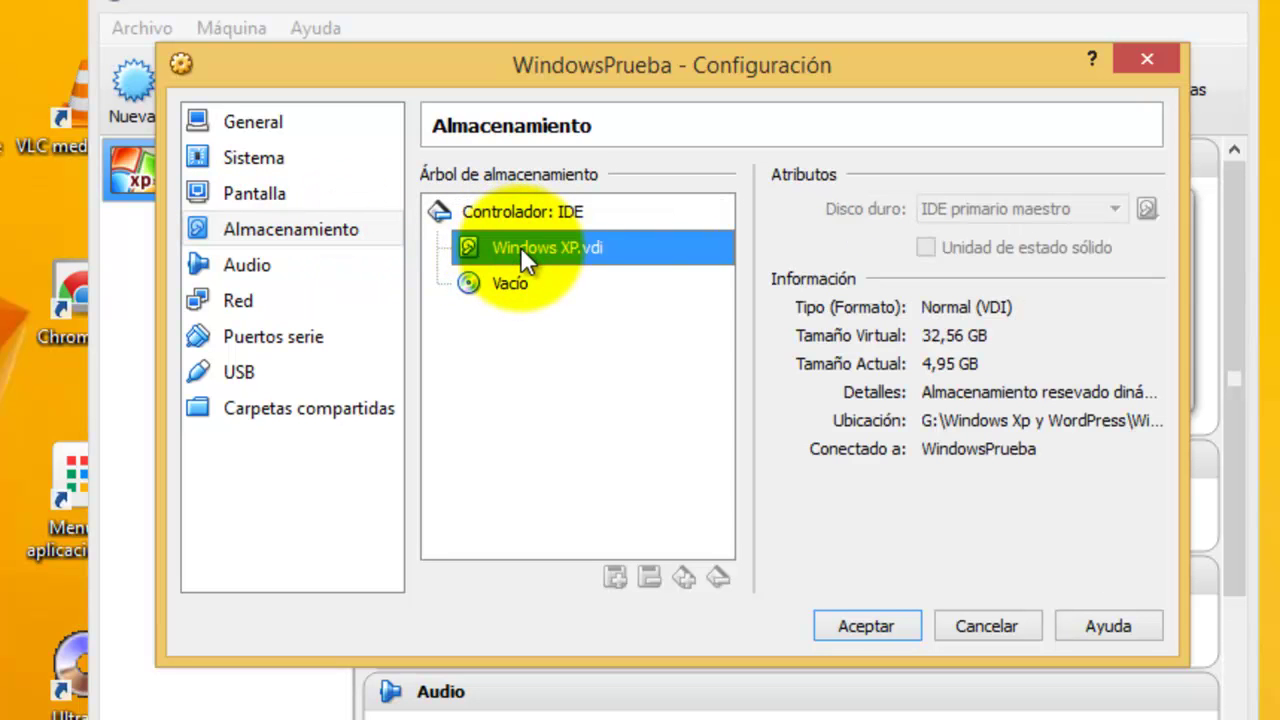
Review WindowsPrueba's audio, network, serial port, USB and shared folder settings, and leave the configuration without saving changes.
click(343, 263)
click(273, 300)
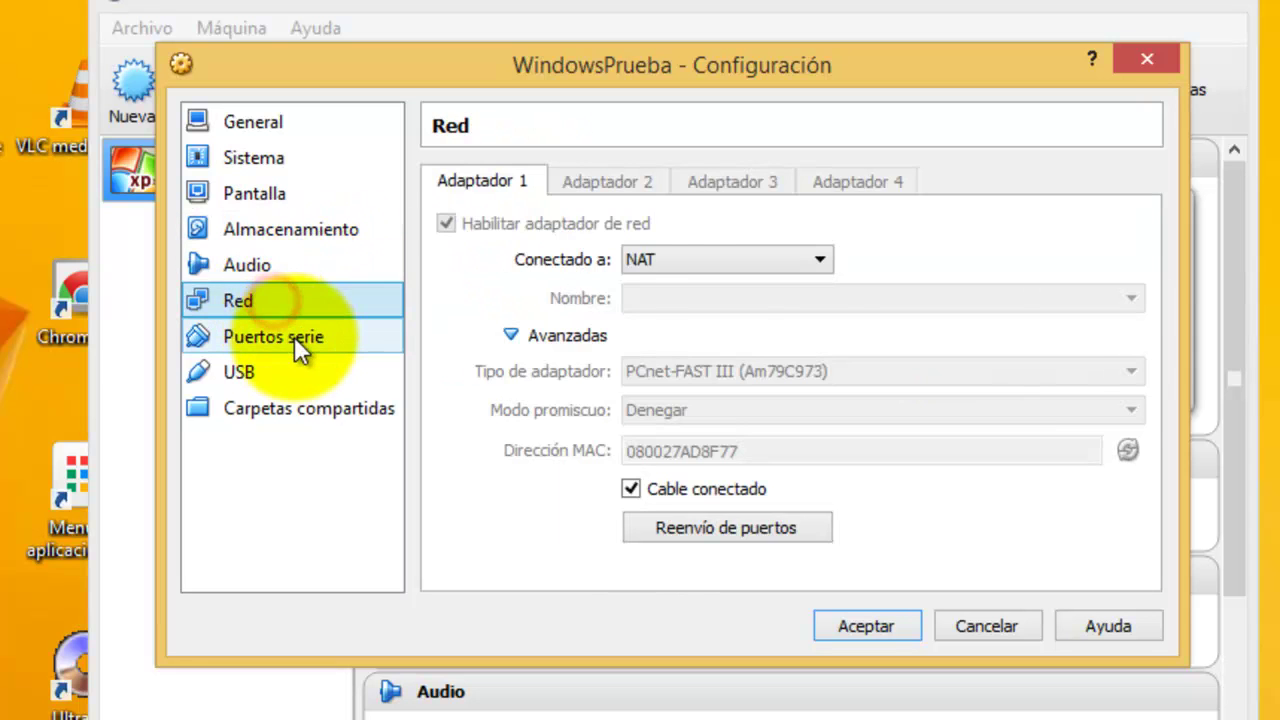
click(295, 337)
click(286, 372)
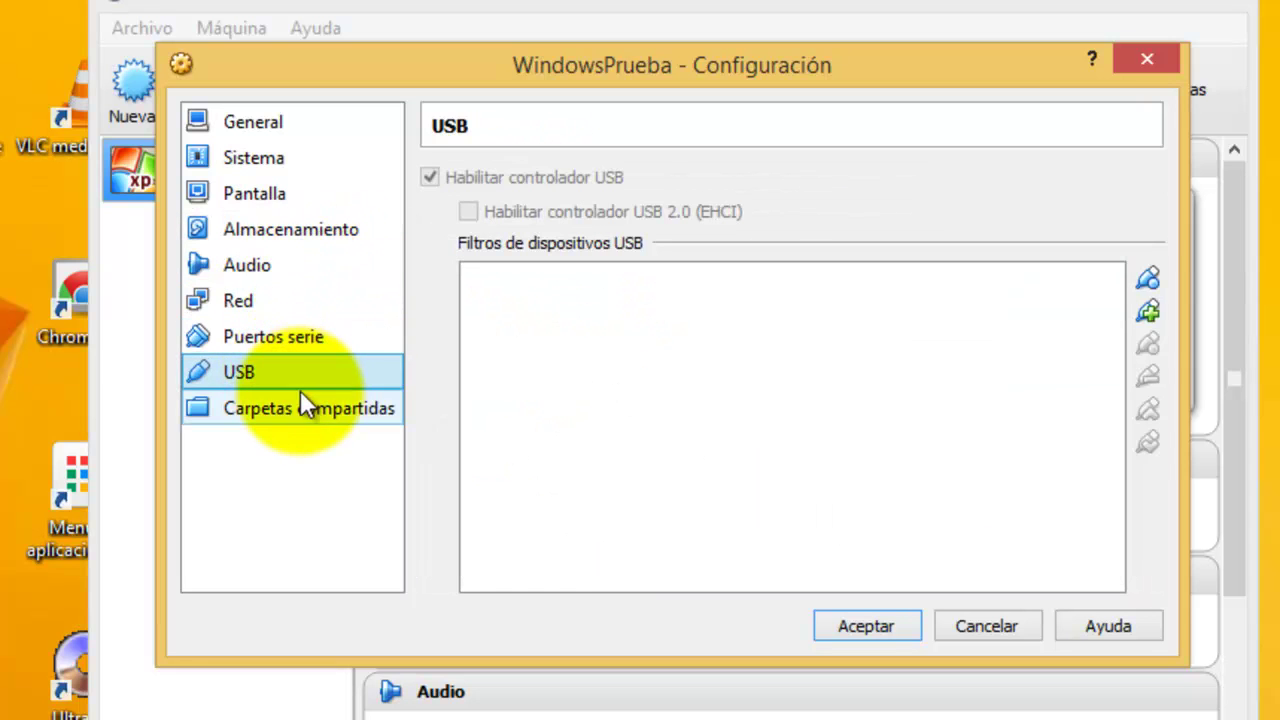
click(309, 406)
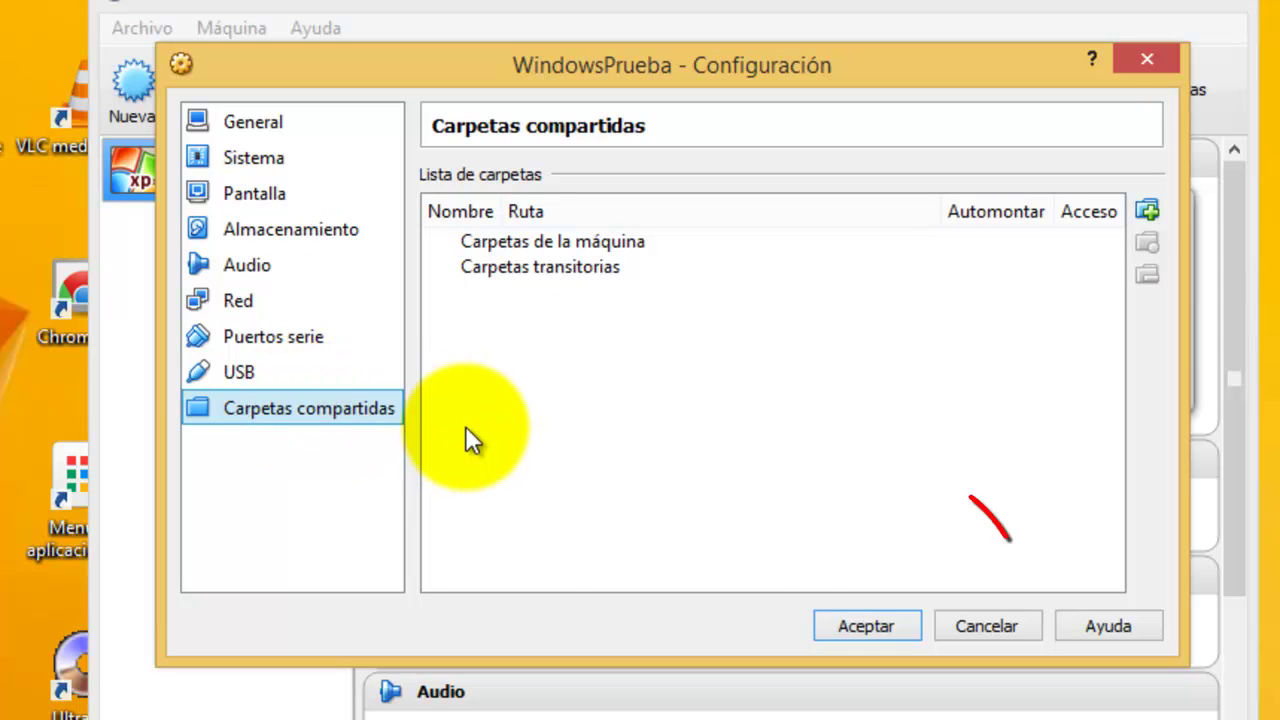
mouse_move(465, 426)
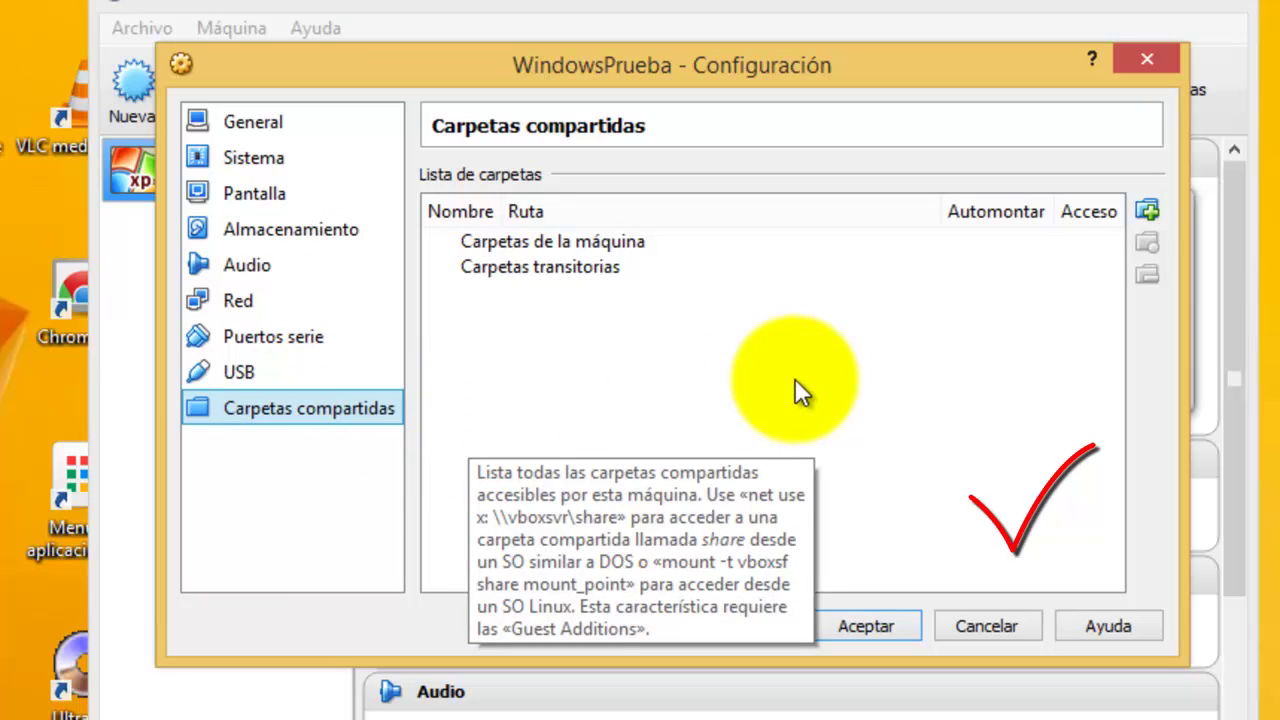
click(970, 617)
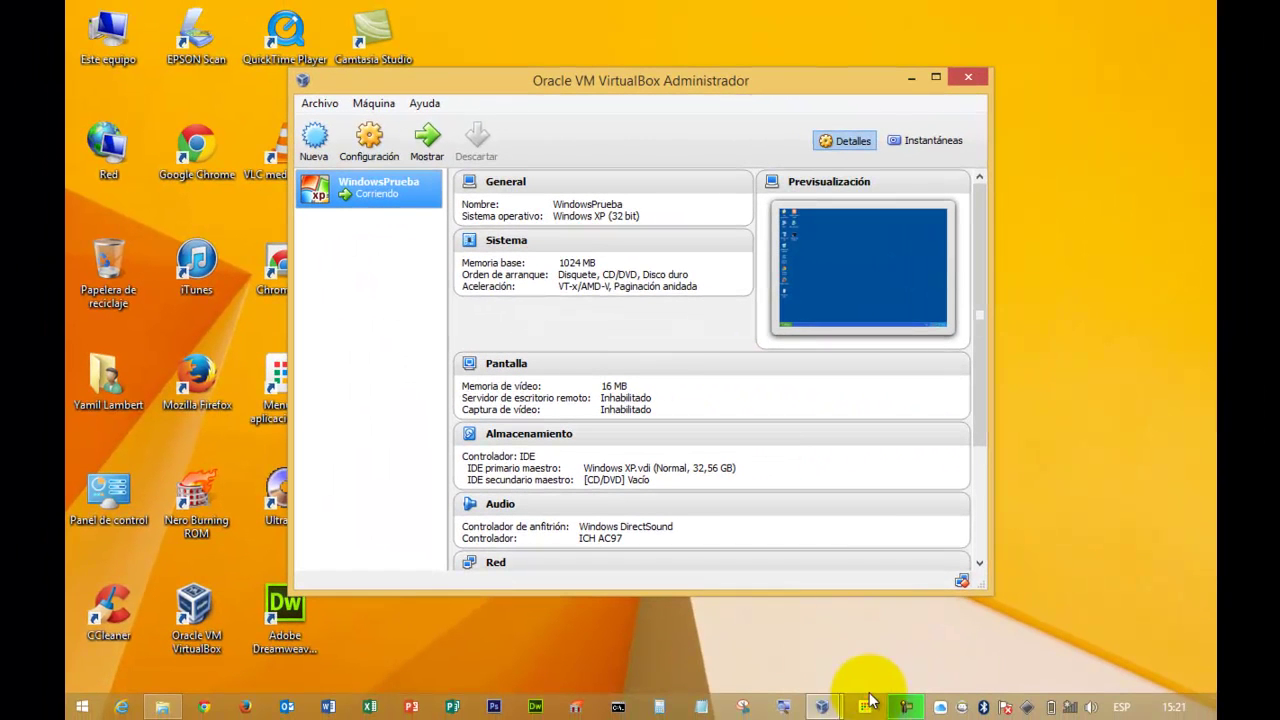
Return to the running WindowsPrueba machine, display its complete list of installed programs and dismiss the list.
mouse_move(822, 703)
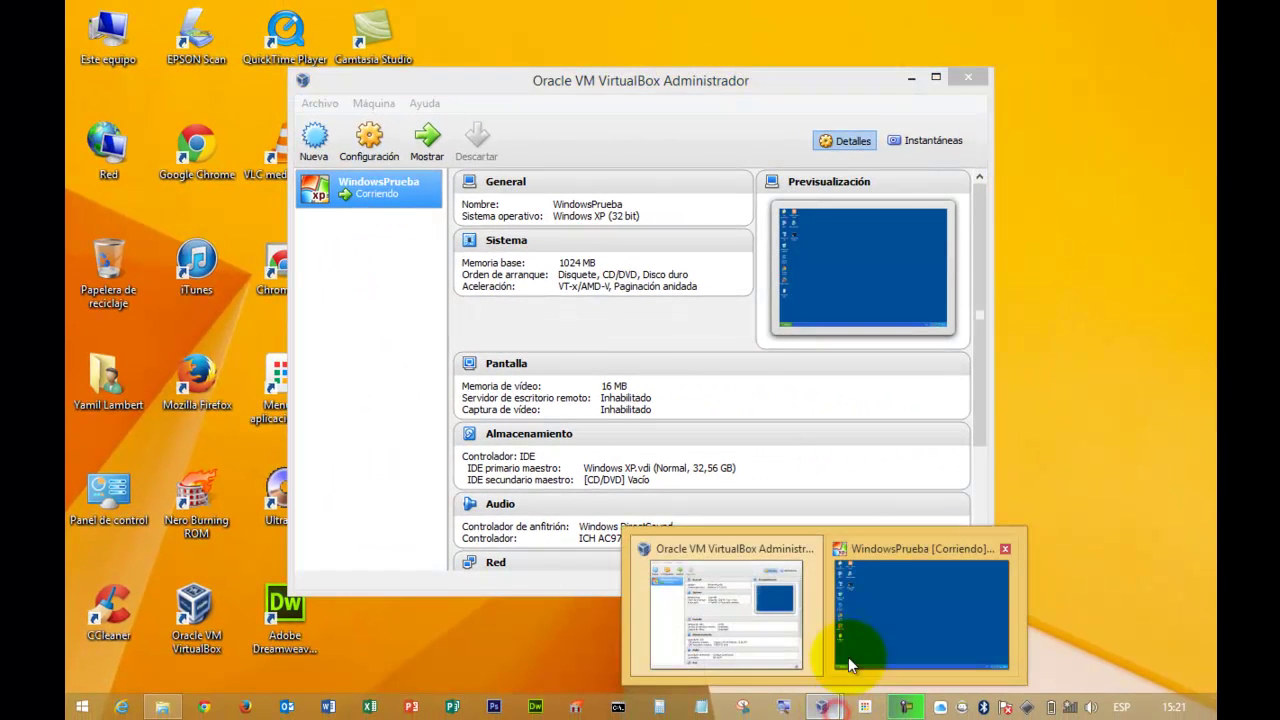
click(874, 629)
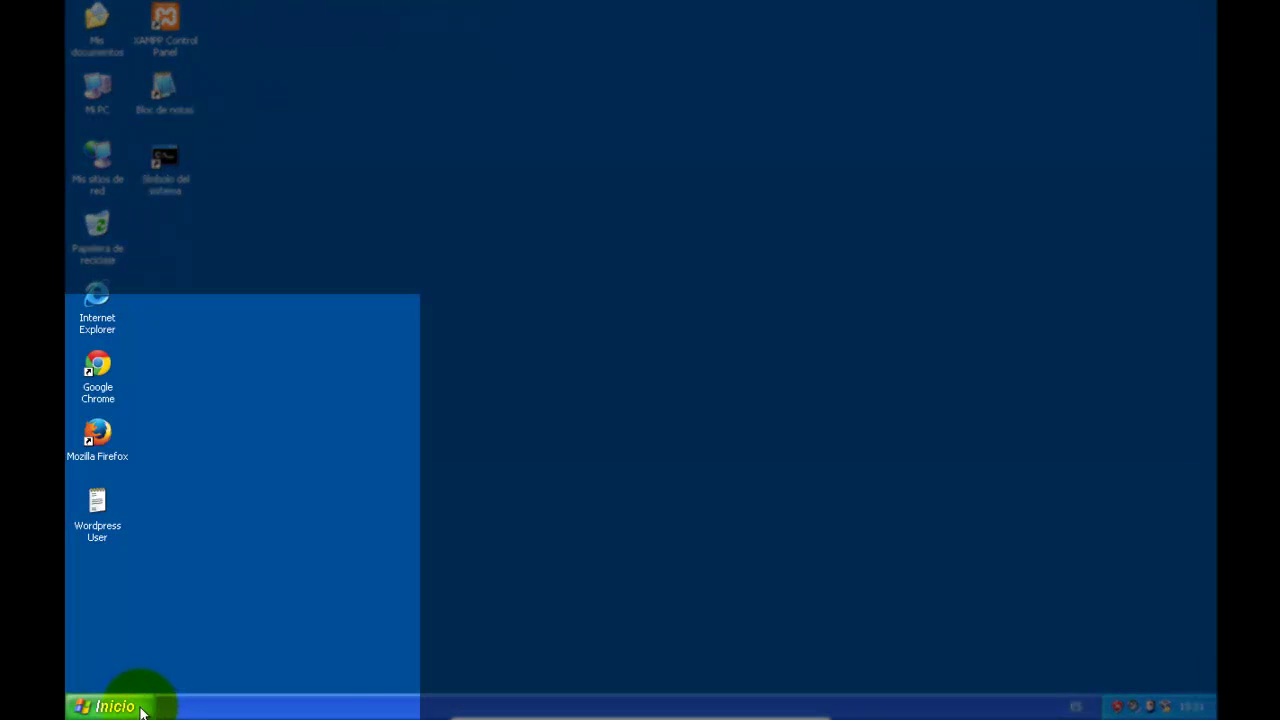
click(132, 706)
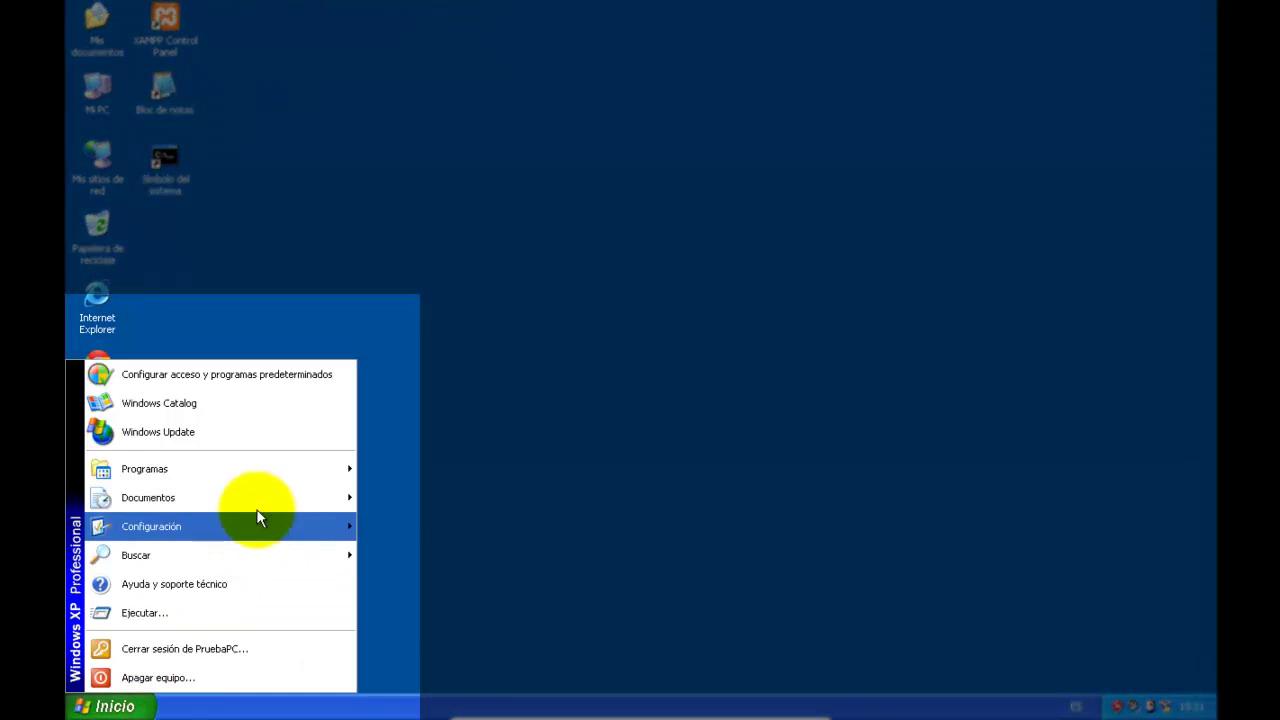
mouse_move(303, 471)
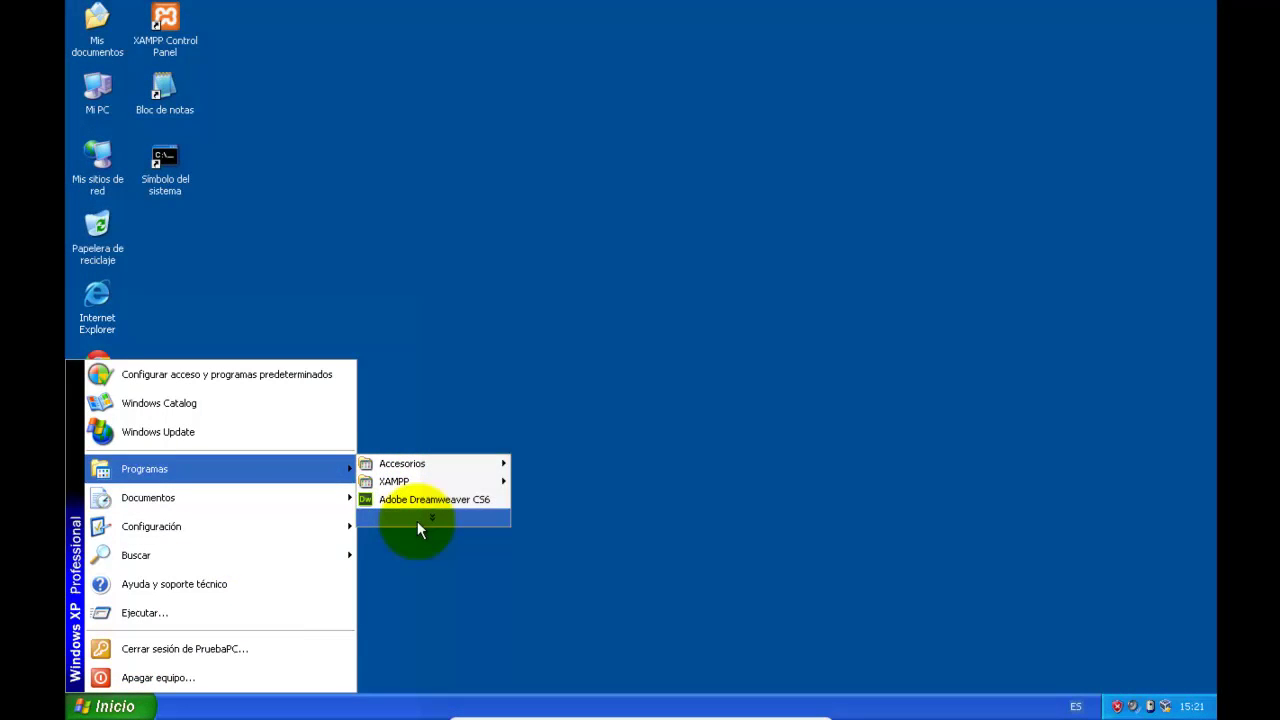
click(417, 520)
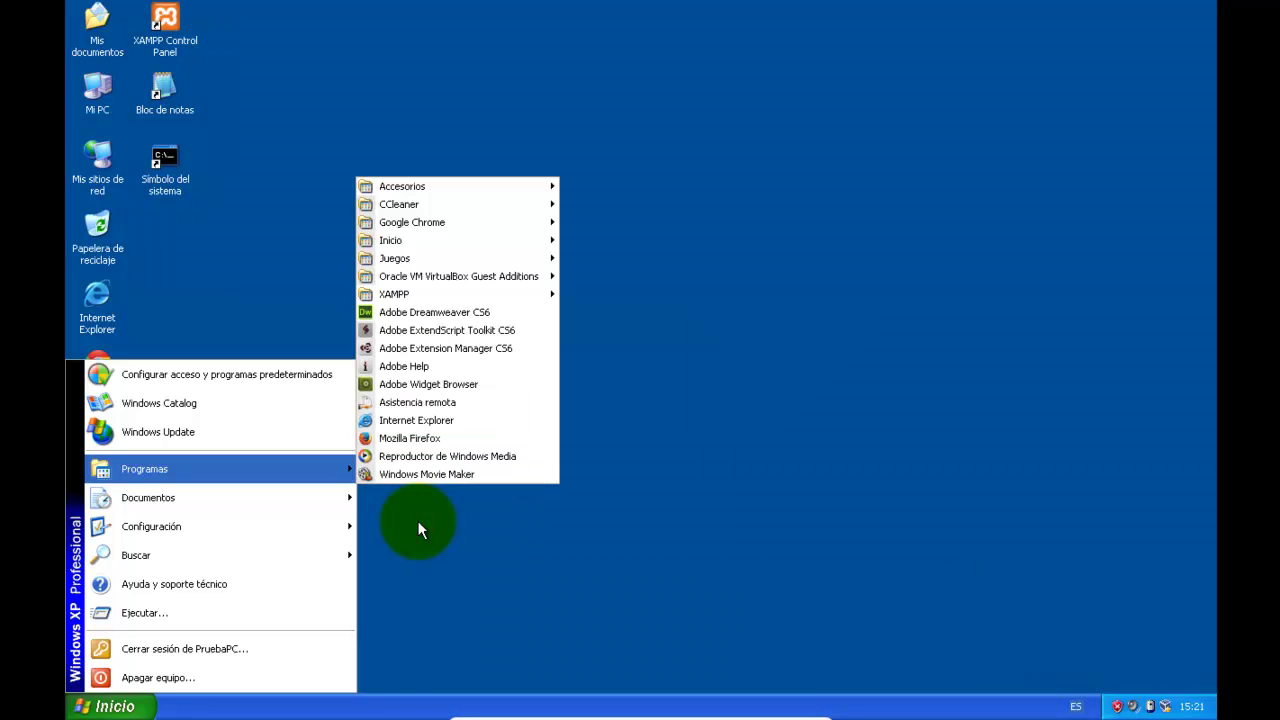
click(440, 527)
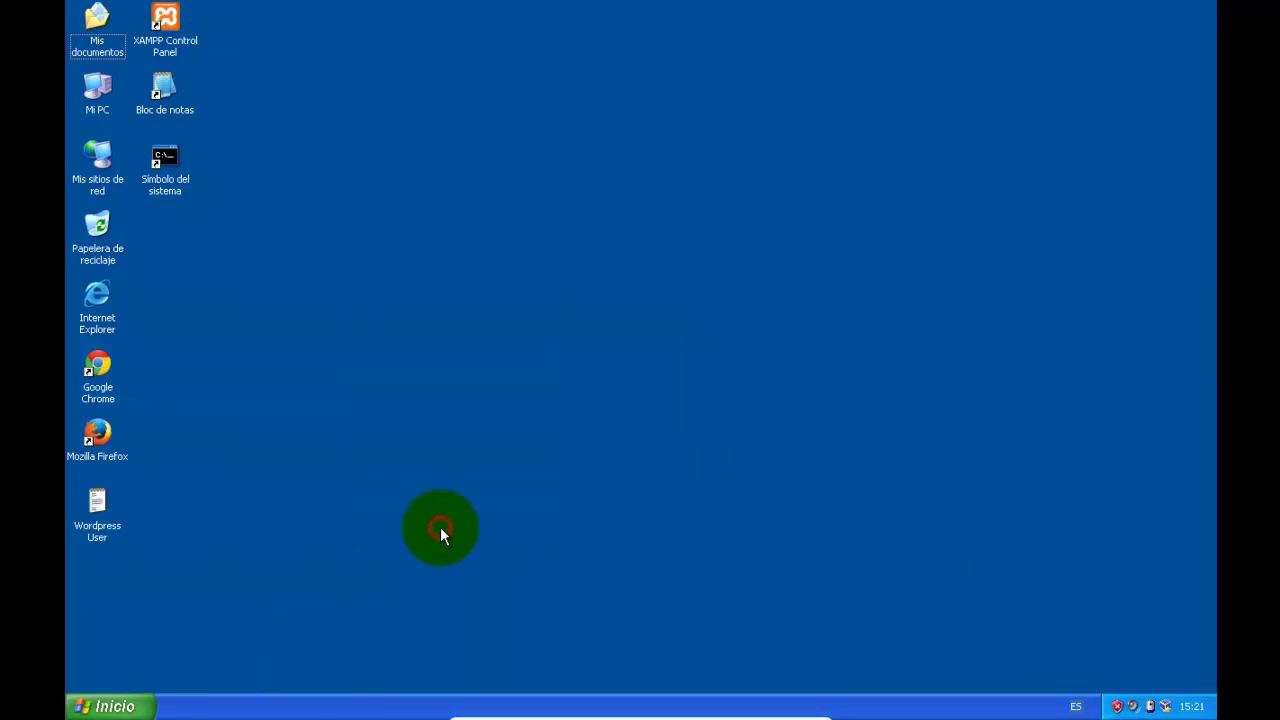
View the contents of the guest's Principal (C:) drive in the file explorer and close the window.
key(super+e)
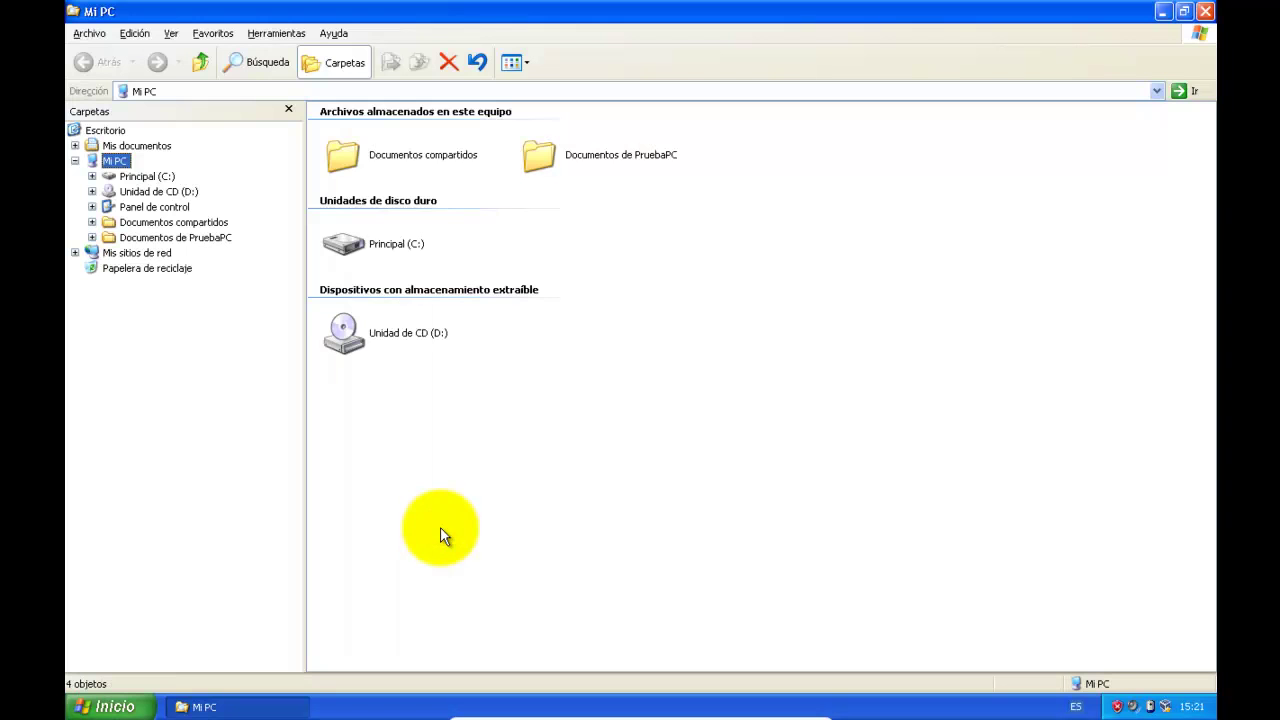
click(147, 176)
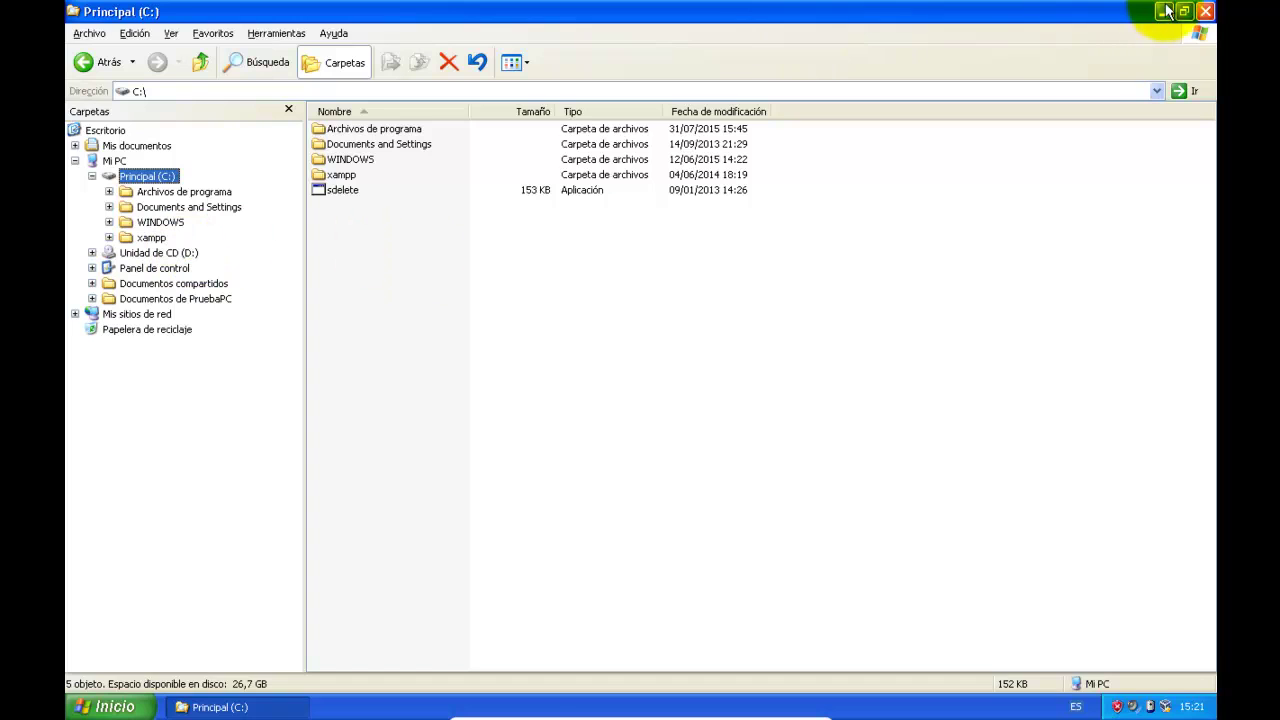
click(1206, 11)
Shut down Windows XP inside the virtual machine.
click(118, 700)
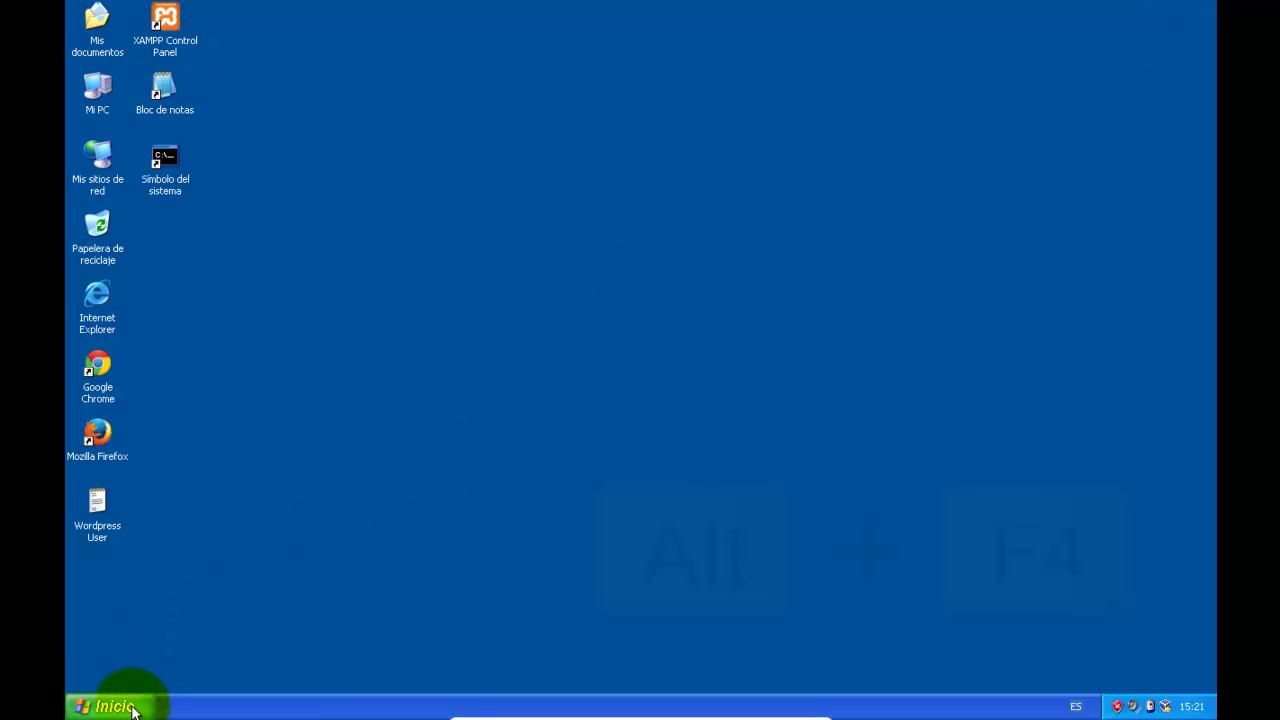
click(178, 680)
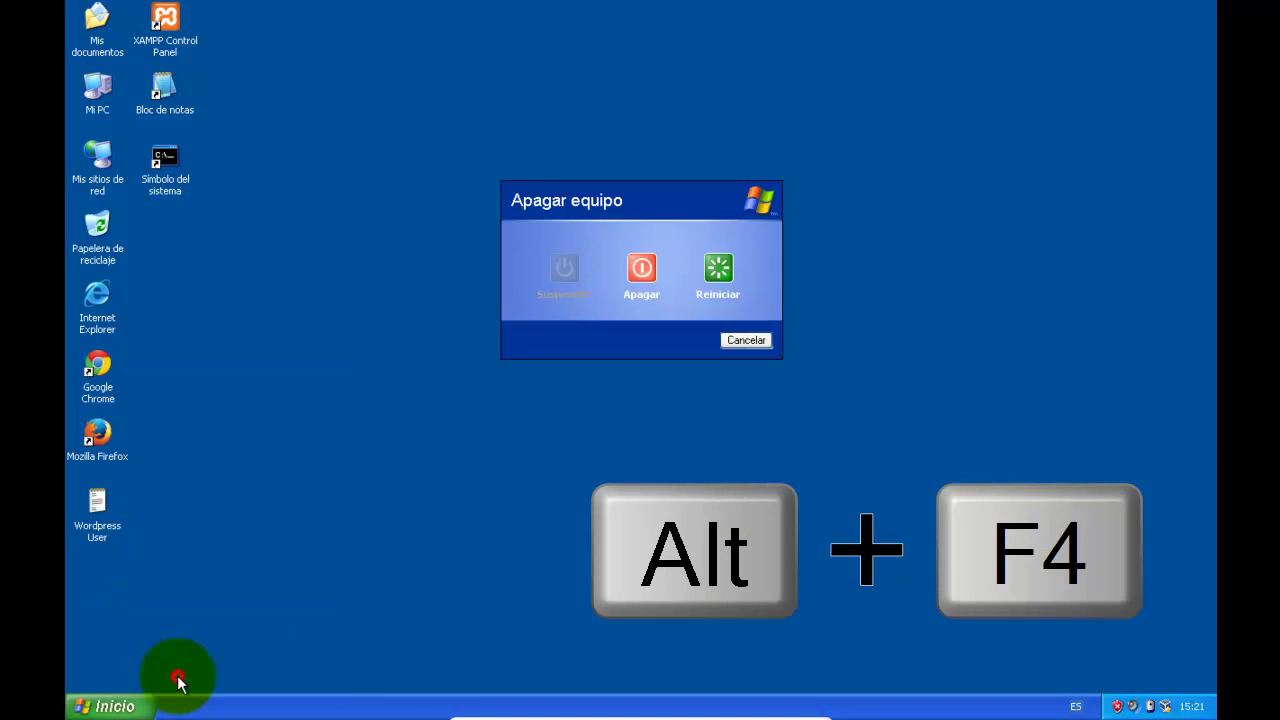
click(642, 268)
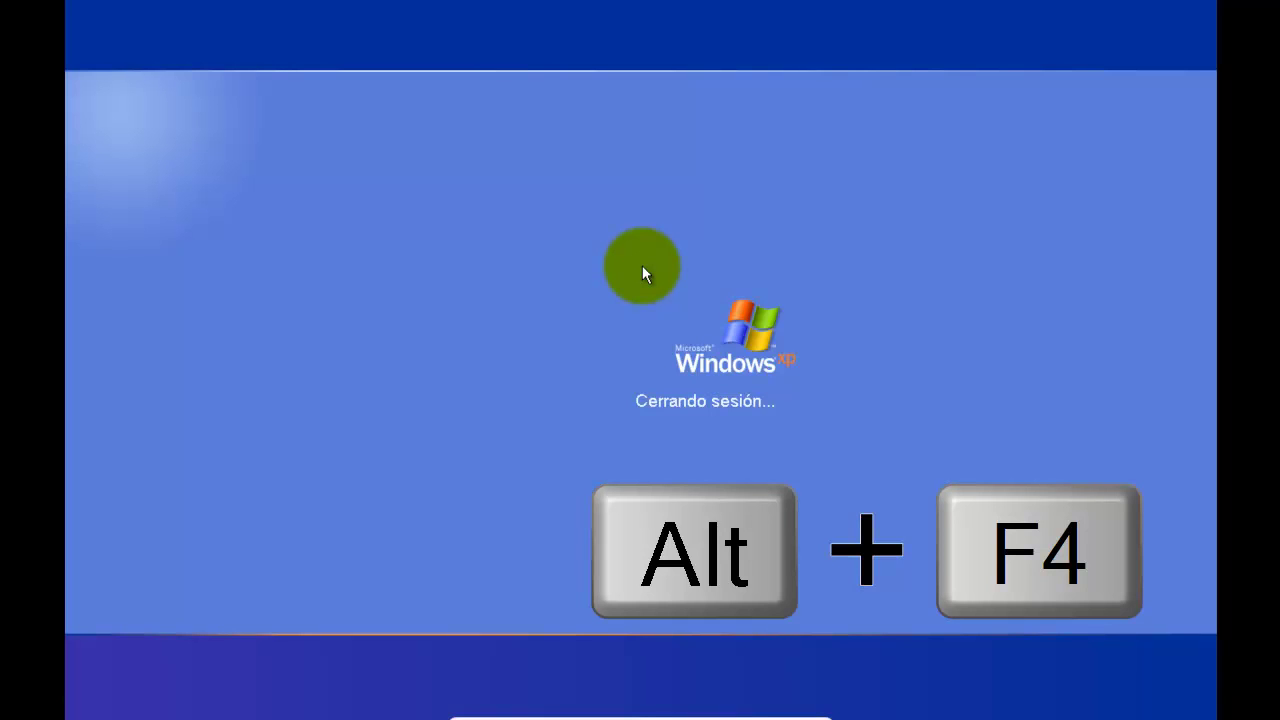